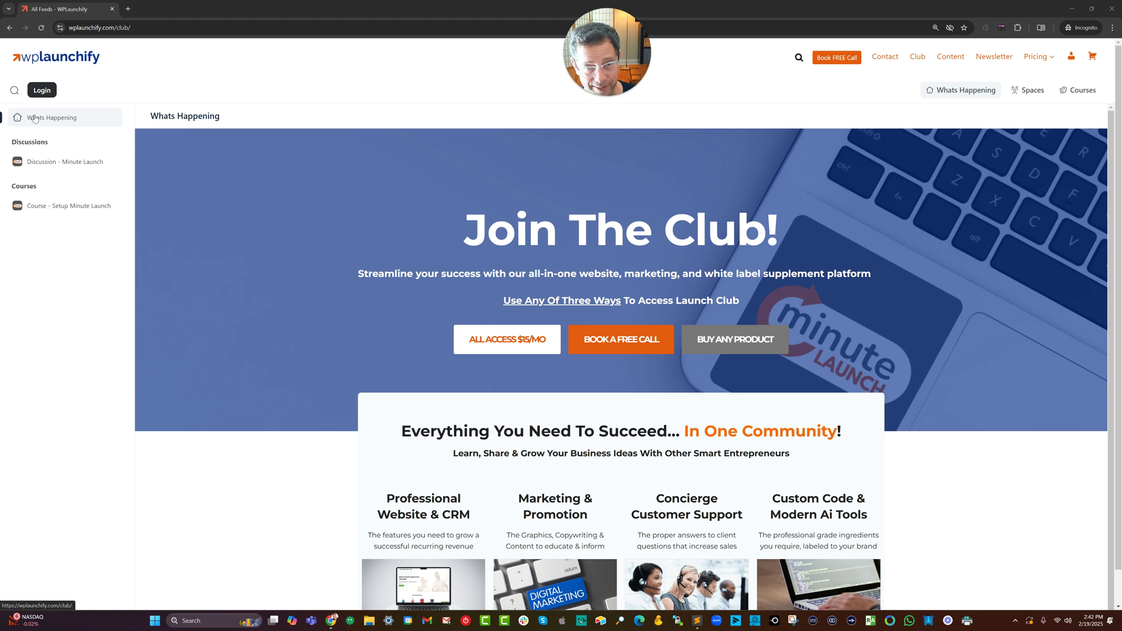
# Browse the logged-out Join The Club! page, noting the $0.00 All Access price, the shop and login page.
pyautogui.scroll(-1, 509, 413)
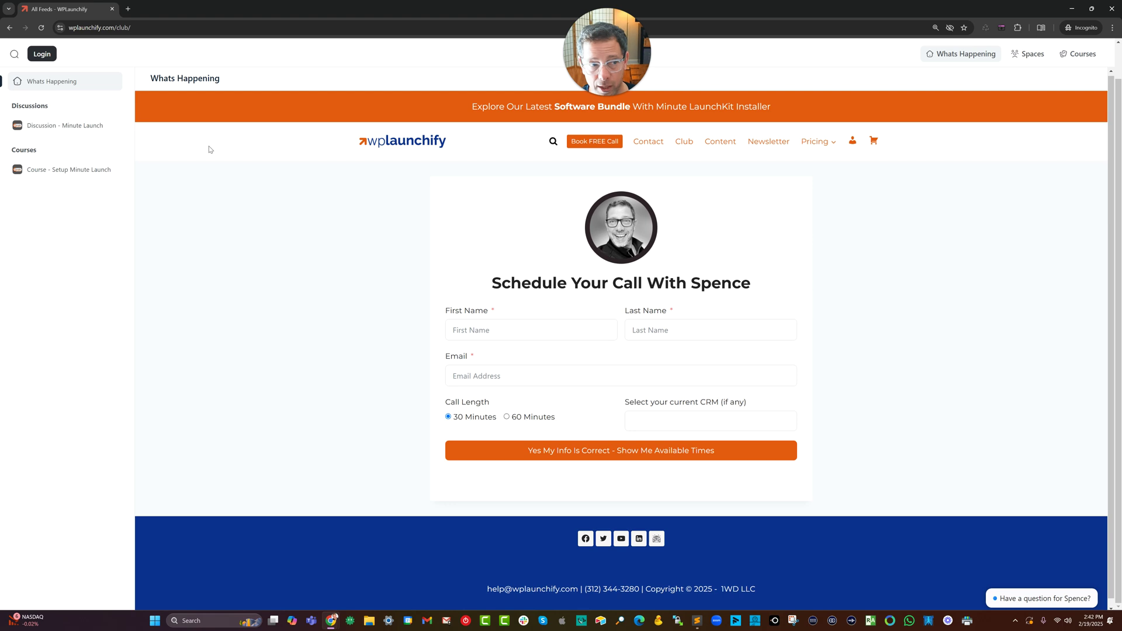
pyautogui.click(9, 28)
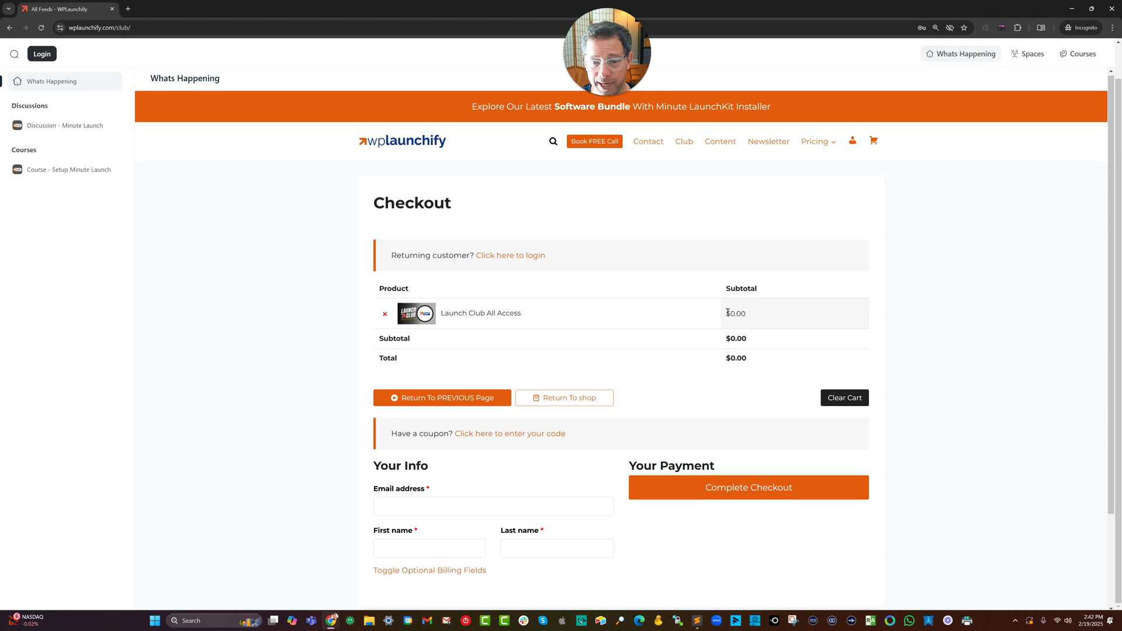
pyautogui.moveTo(714, 319); pyautogui.dragTo(764, 320)
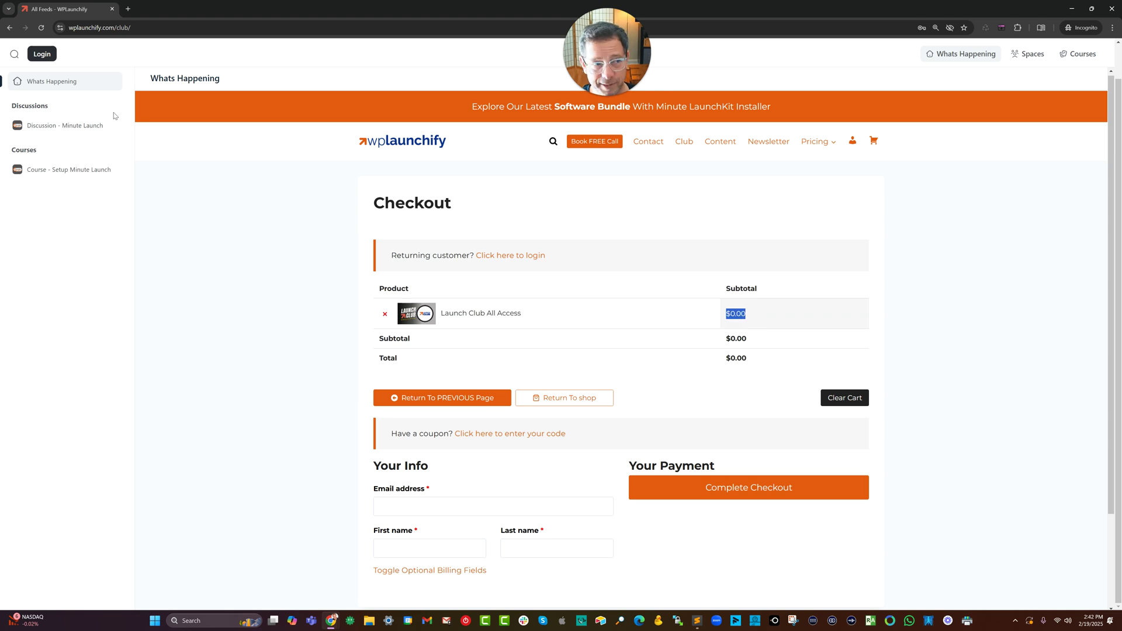
pyautogui.click(10, 27)
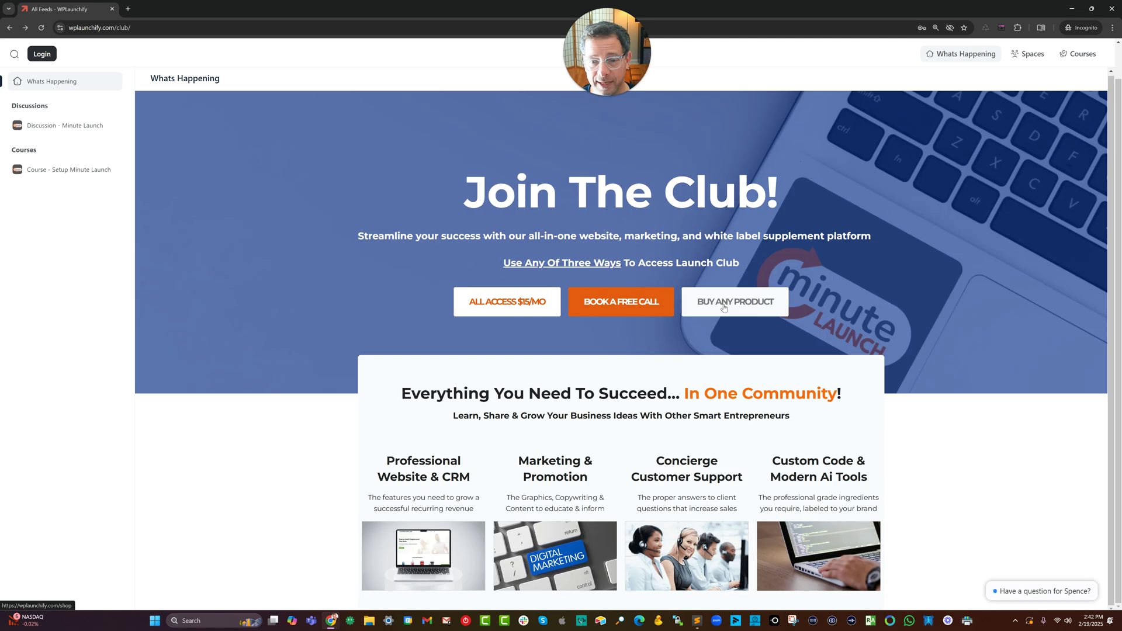
pyautogui.click(724, 307)
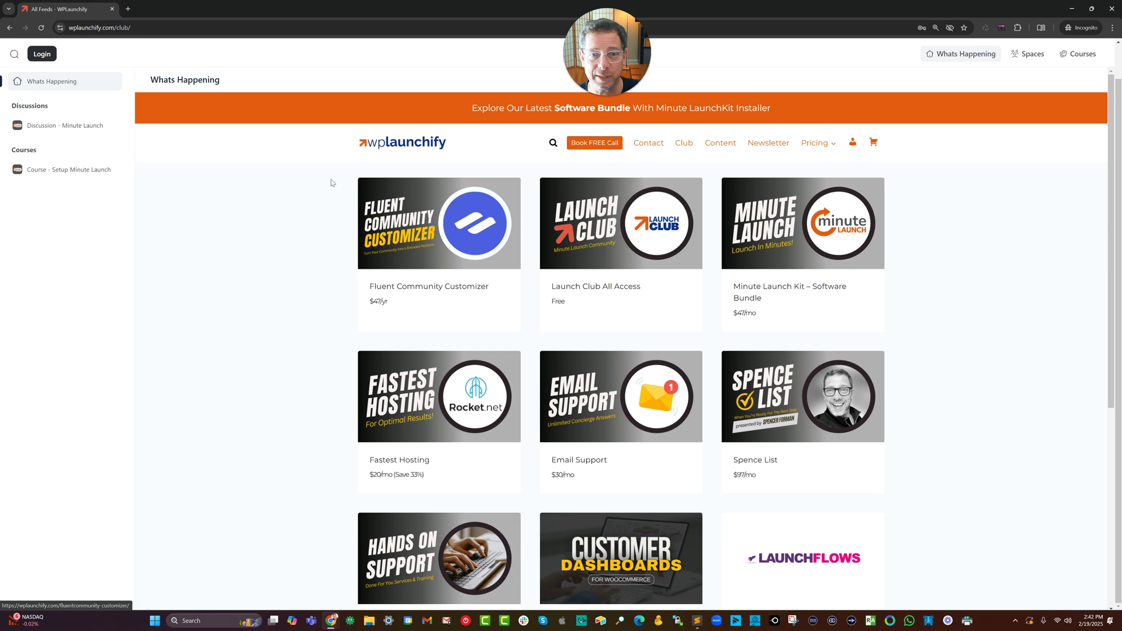
pyautogui.click(9, 27)
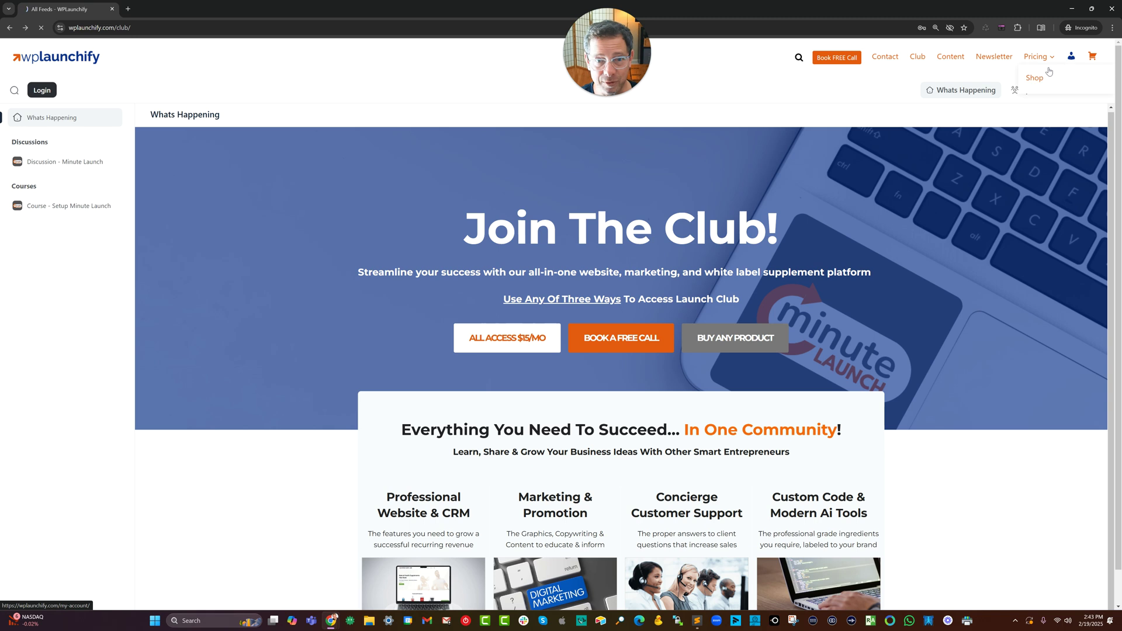
pyautogui.click(1071, 60)
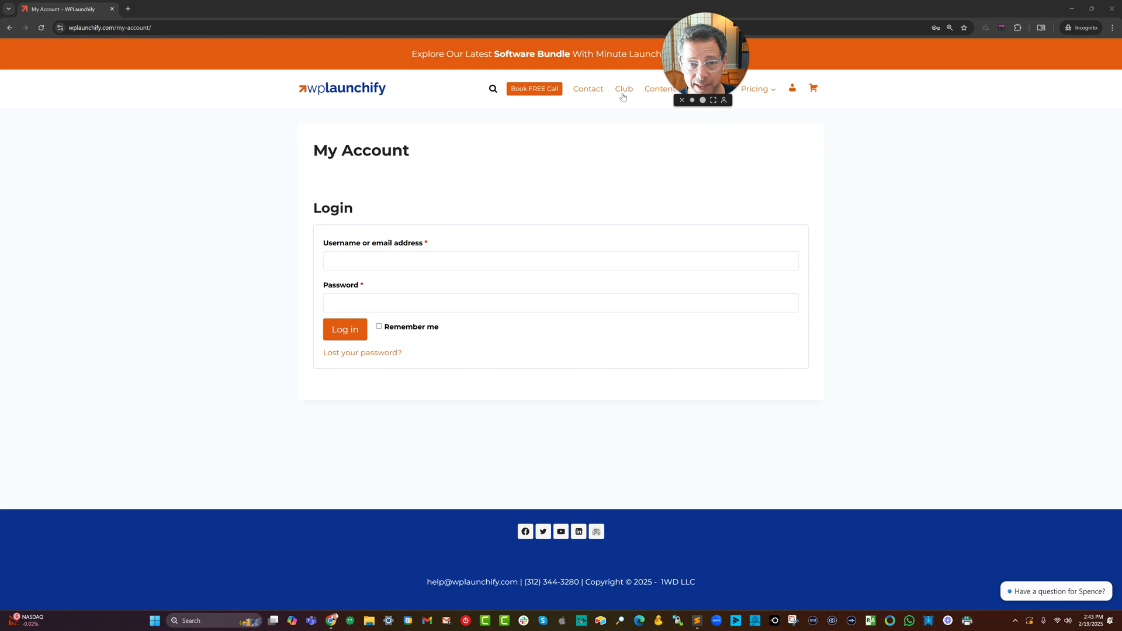
pyautogui.click(622, 91)
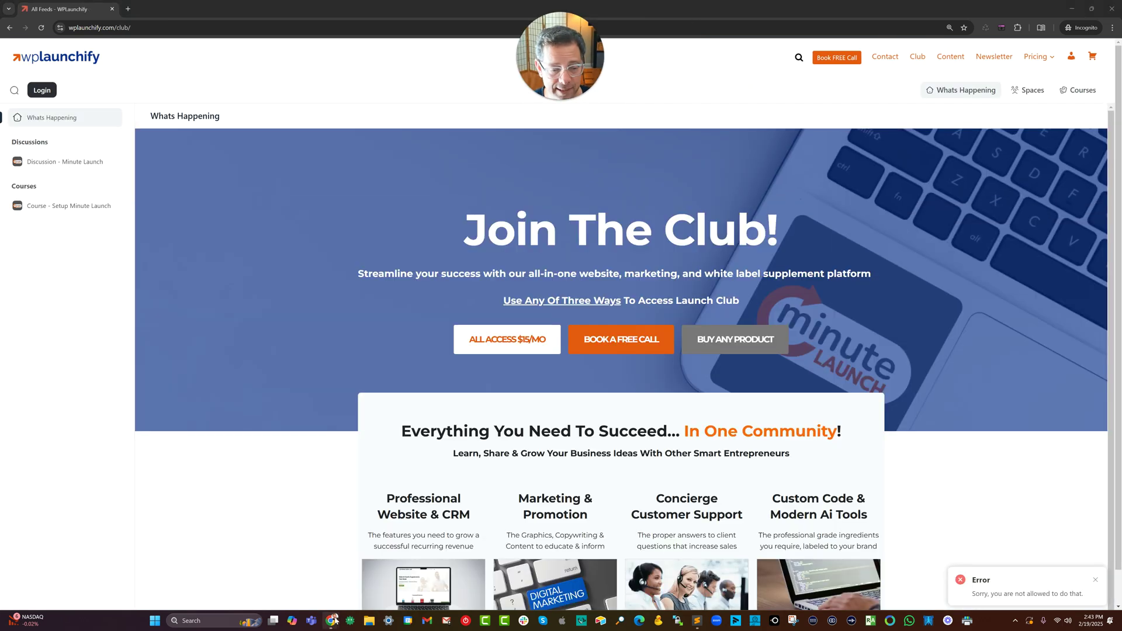
# Switch to the administrator's Chrome window and go to the WordPress admin Dashboard.
pyautogui.moveTo(332, 621)
pyautogui.click(331, 578)
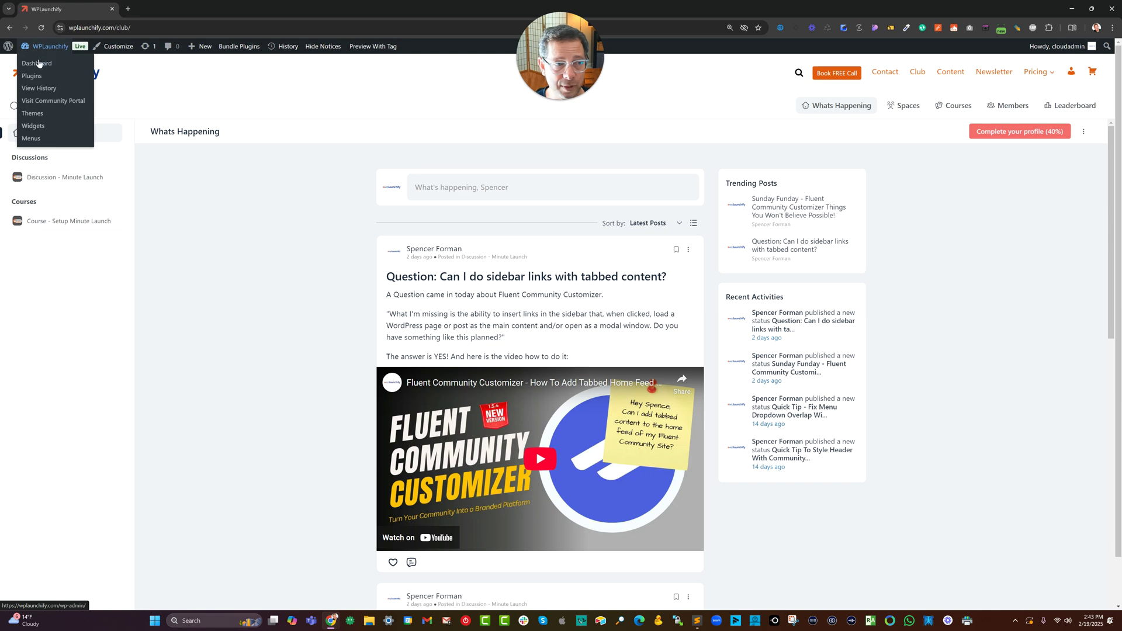
pyautogui.click(37, 65)
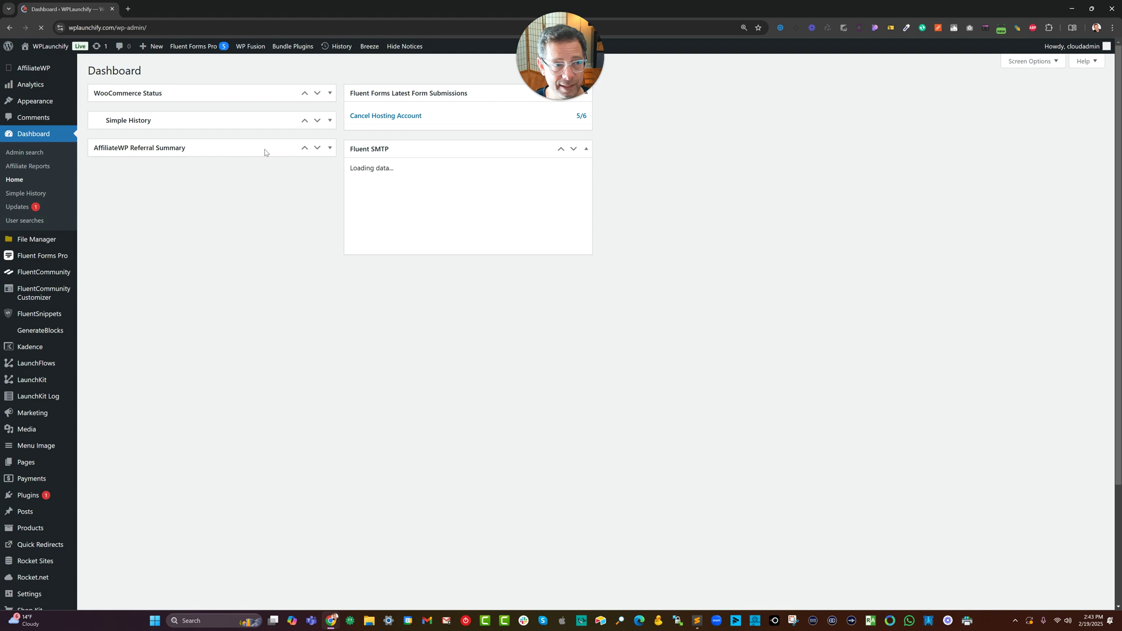
# In FluentCommunity Customizer, paste the [show_footer] shortcode into Footer Content and save the settings.
pyautogui.click(41, 295)
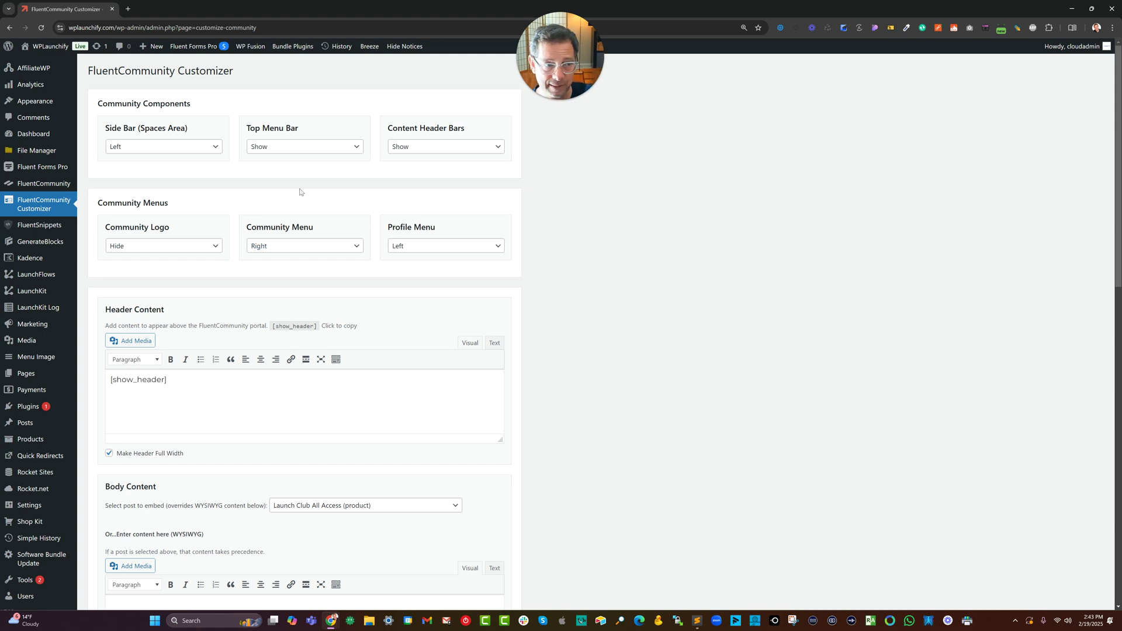
pyautogui.scroll(-2, 201, 297)
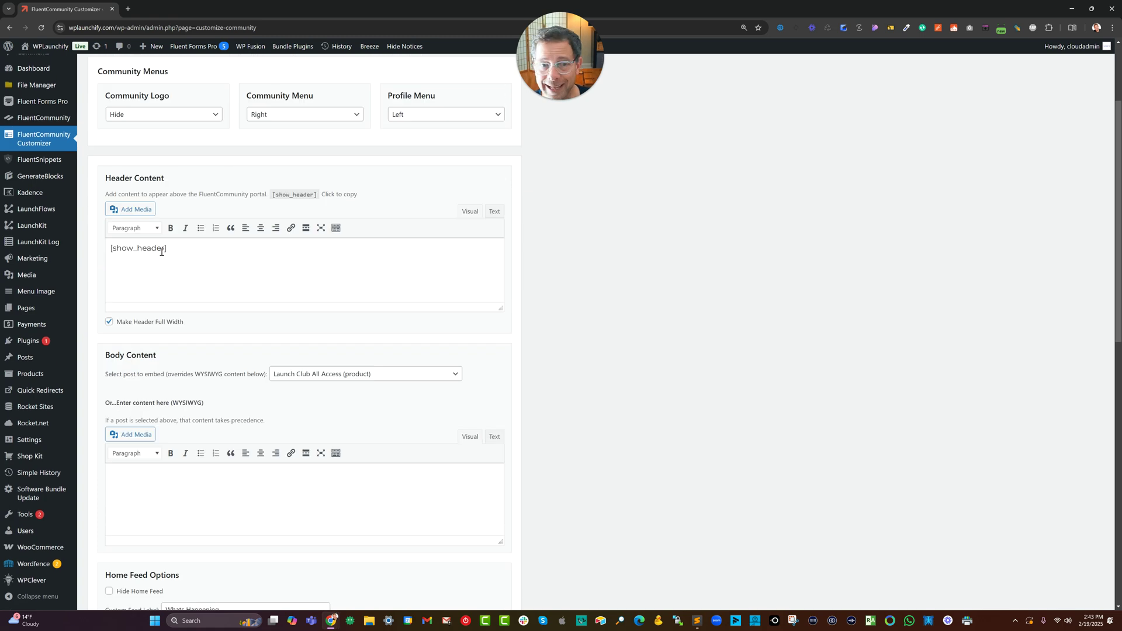
pyautogui.moveTo(174, 253); pyautogui.dragTo(113, 246)
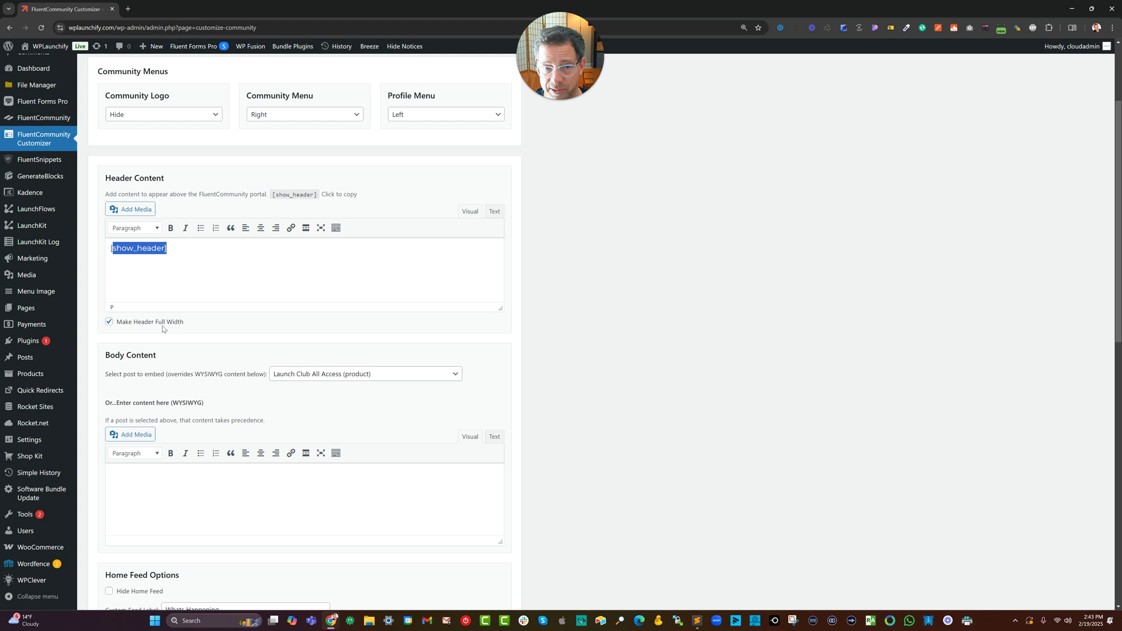
pyautogui.scroll(-3, 243, 333)
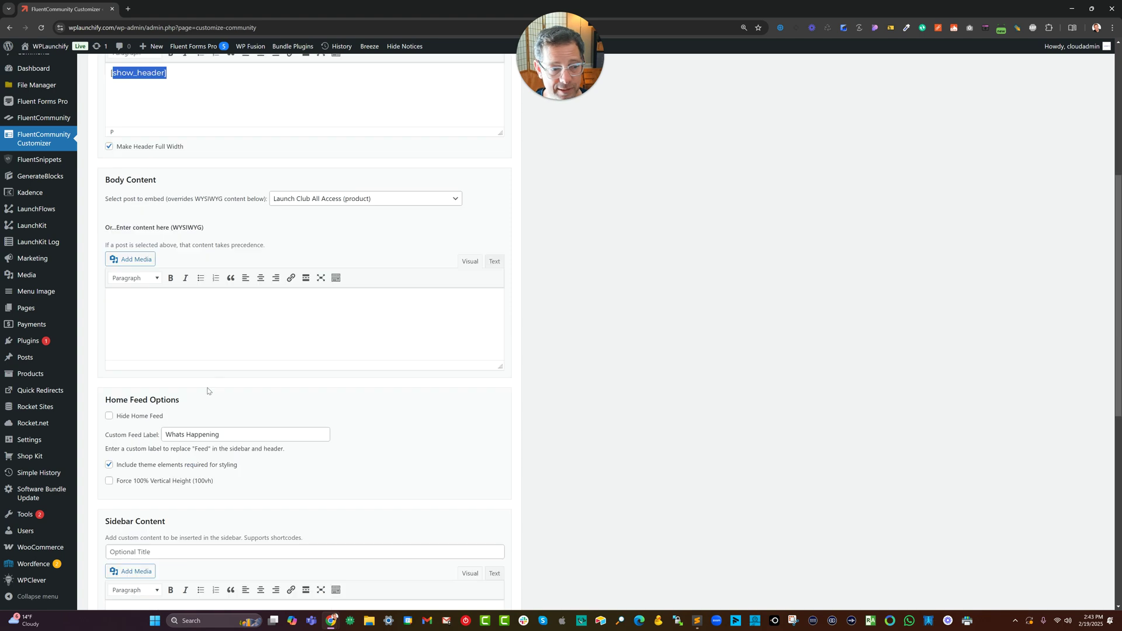
pyautogui.scroll(-5, 150, 432)
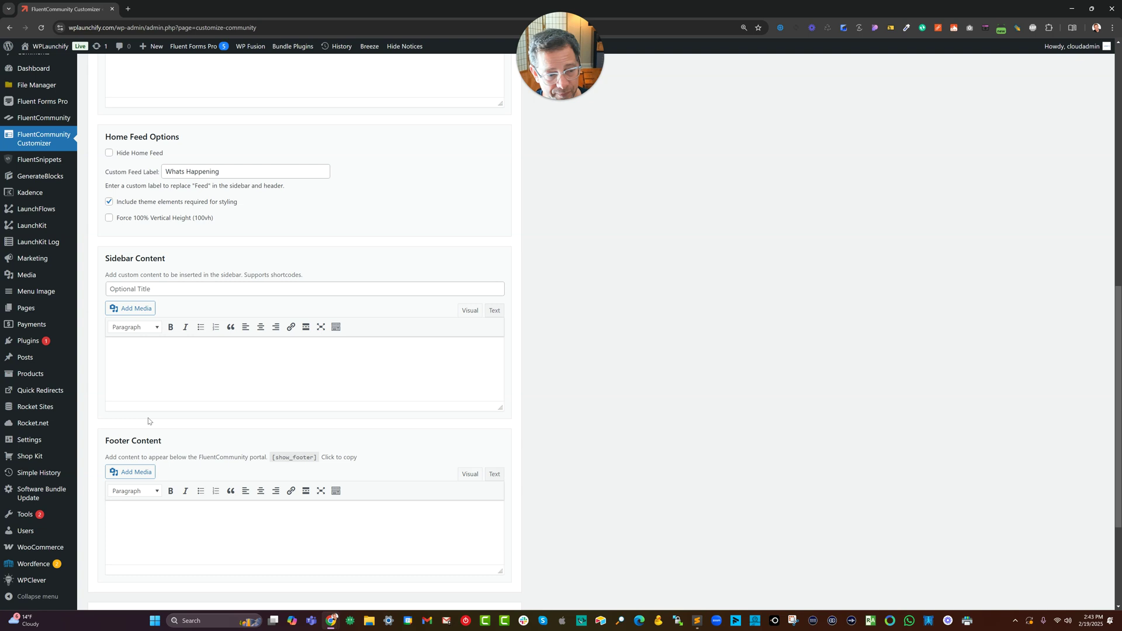
pyautogui.scroll(3, 153, 386)
pyautogui.scroll(-5, 158, 374)
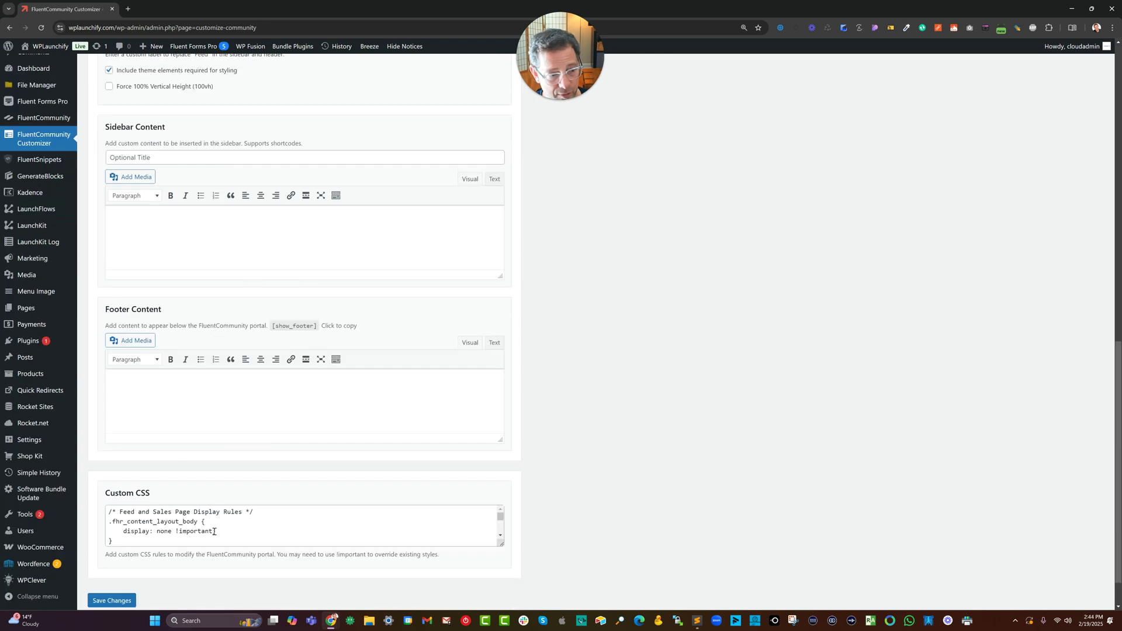
pyautogui.click(284, 326)
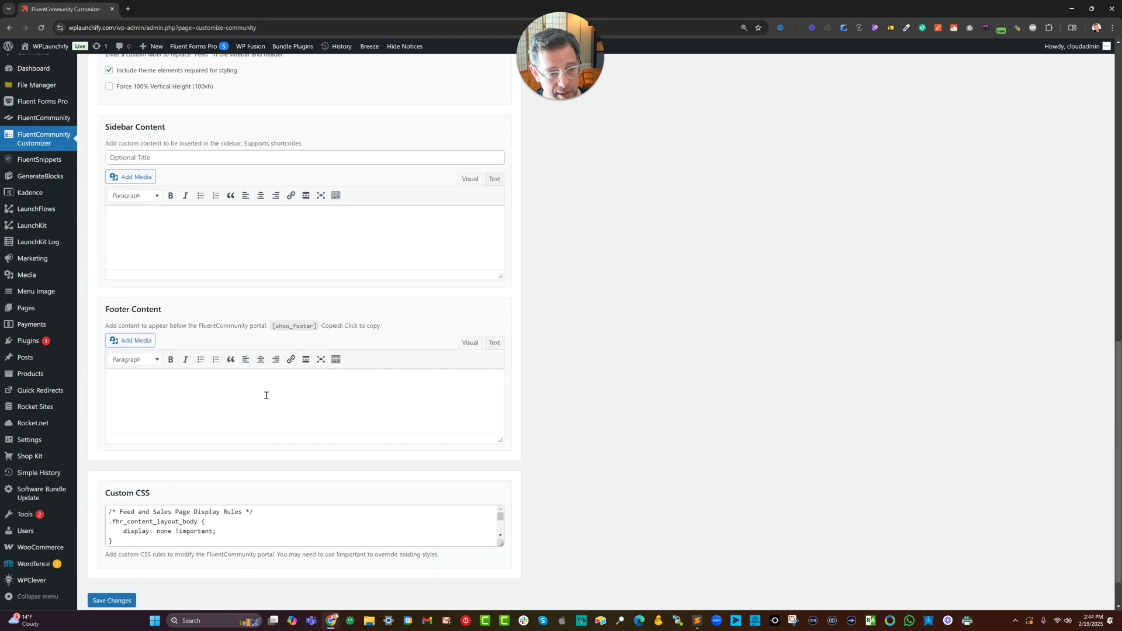
pyautogui.click(267, 392)
pyautogui.write('[show_footer]')
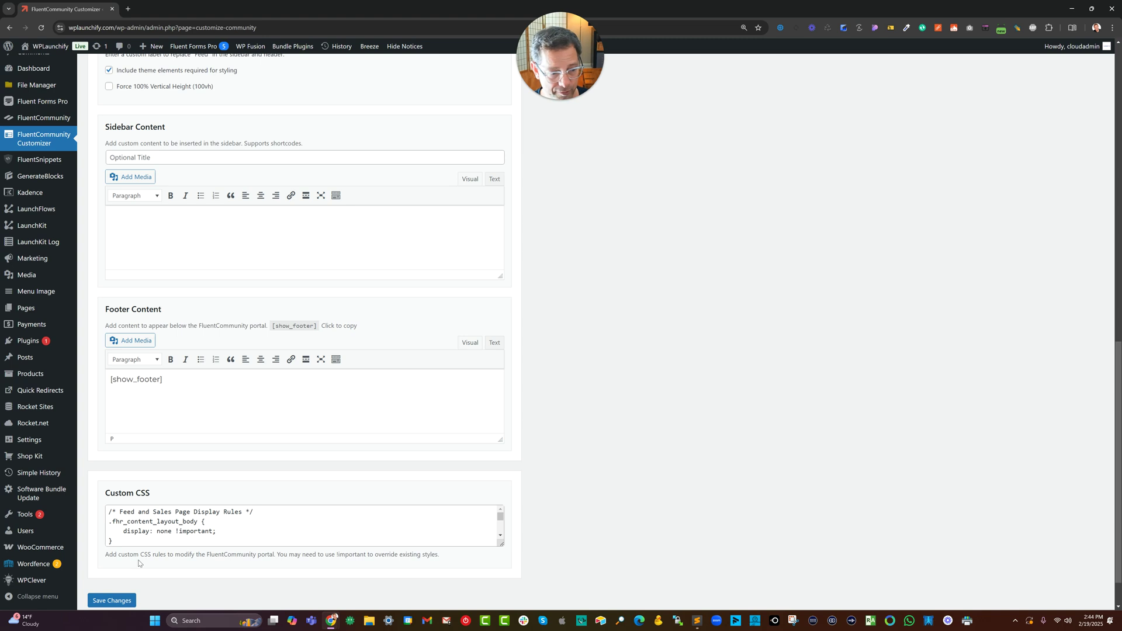
pyautogui.click(132, 600)
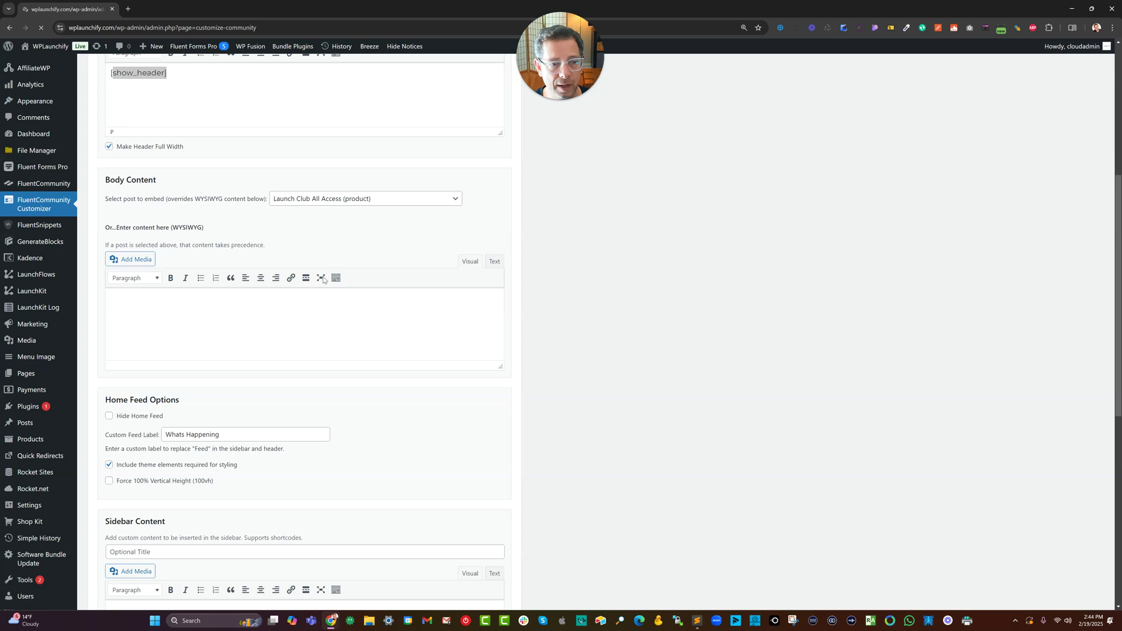
# Confirm Body Content still embeds the Launch Club All Access post.
pyautogui.scroll(-1, 346, 240)
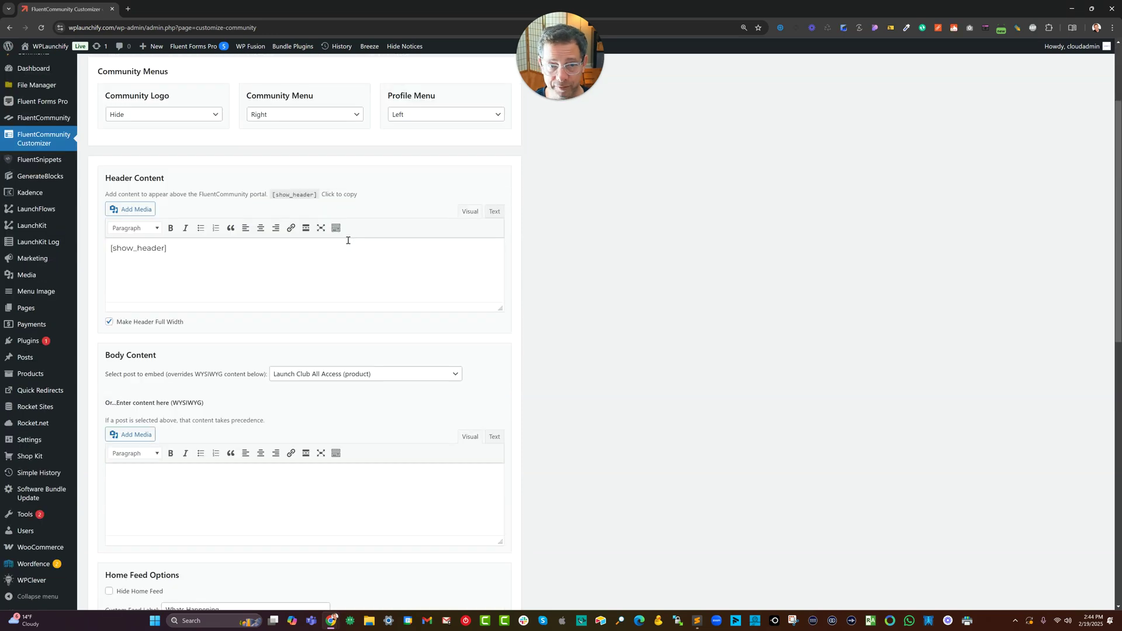
pyautogui.scroll(-2, 261, 212)
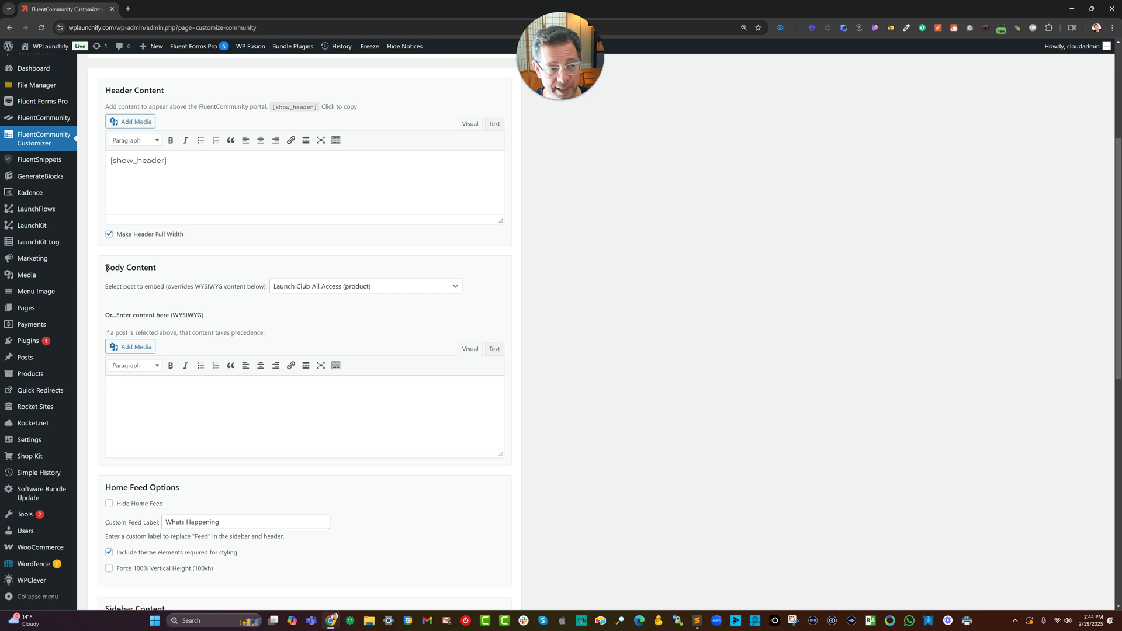
pyautogui.moveTo(106, 268); pyautogui.dragTo(171, 269)
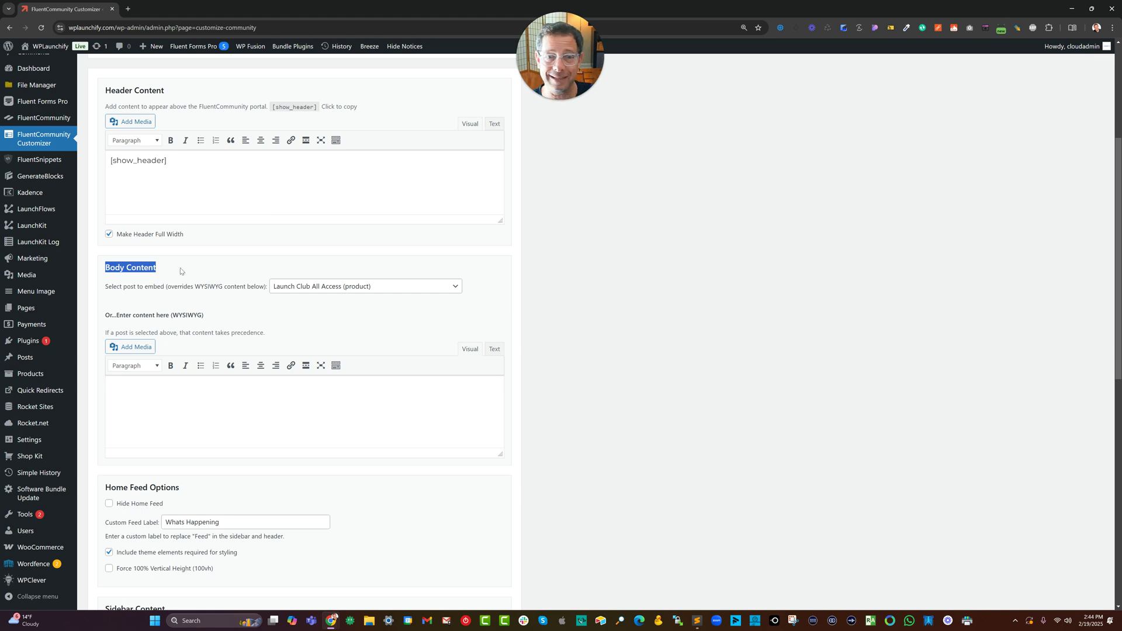
pyautogui.click(193, 278)
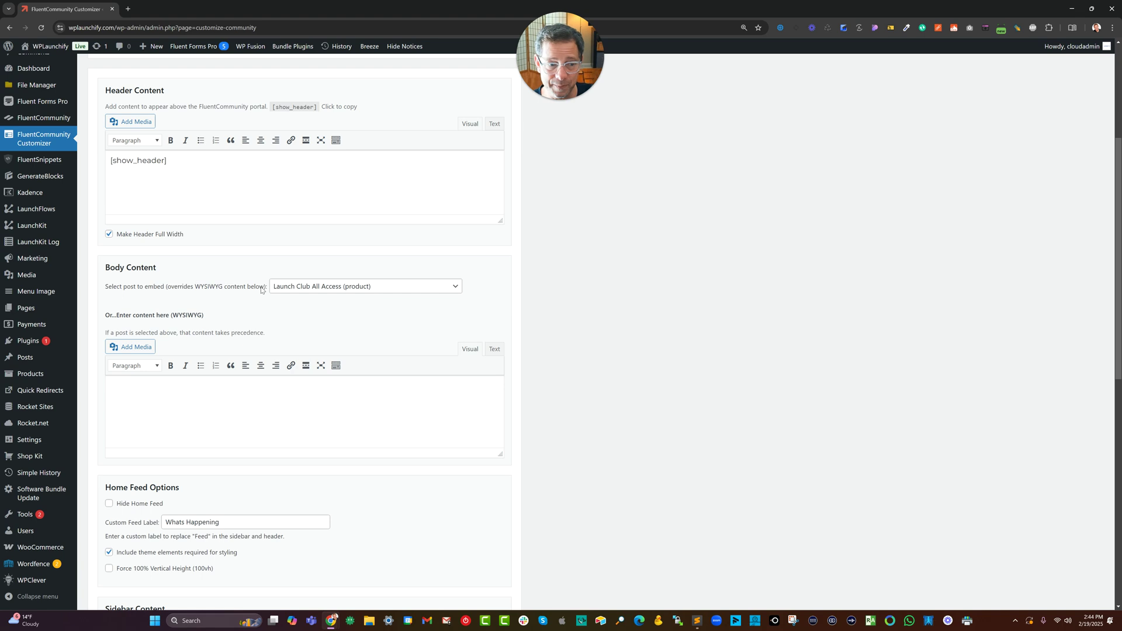
pyautogui.click(301, 288)
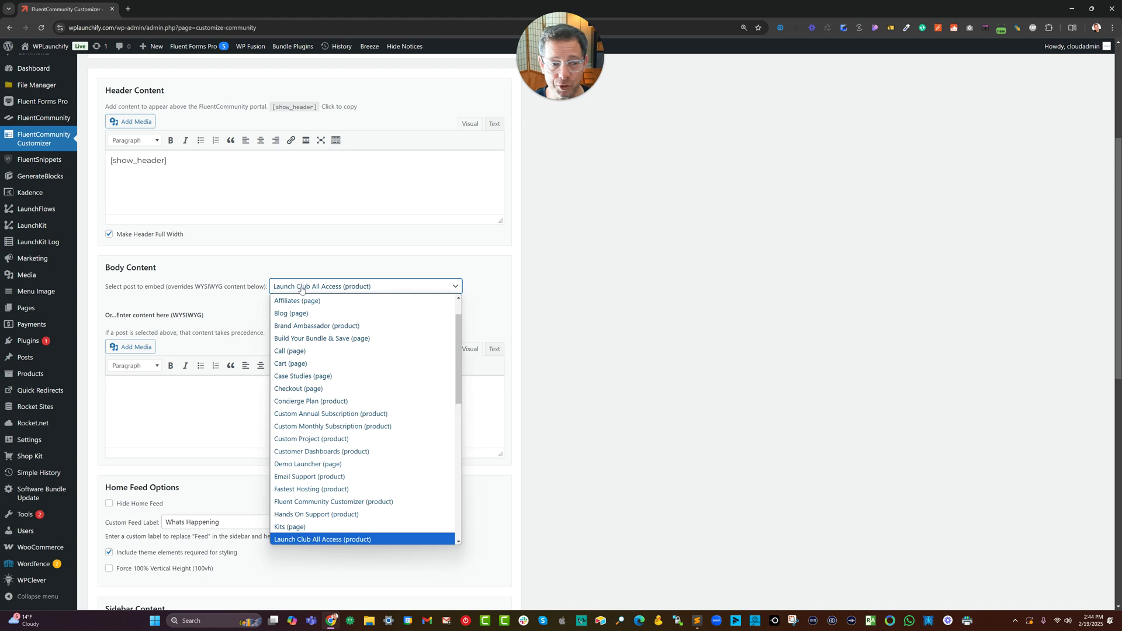
pyautogui.click(323, 539)
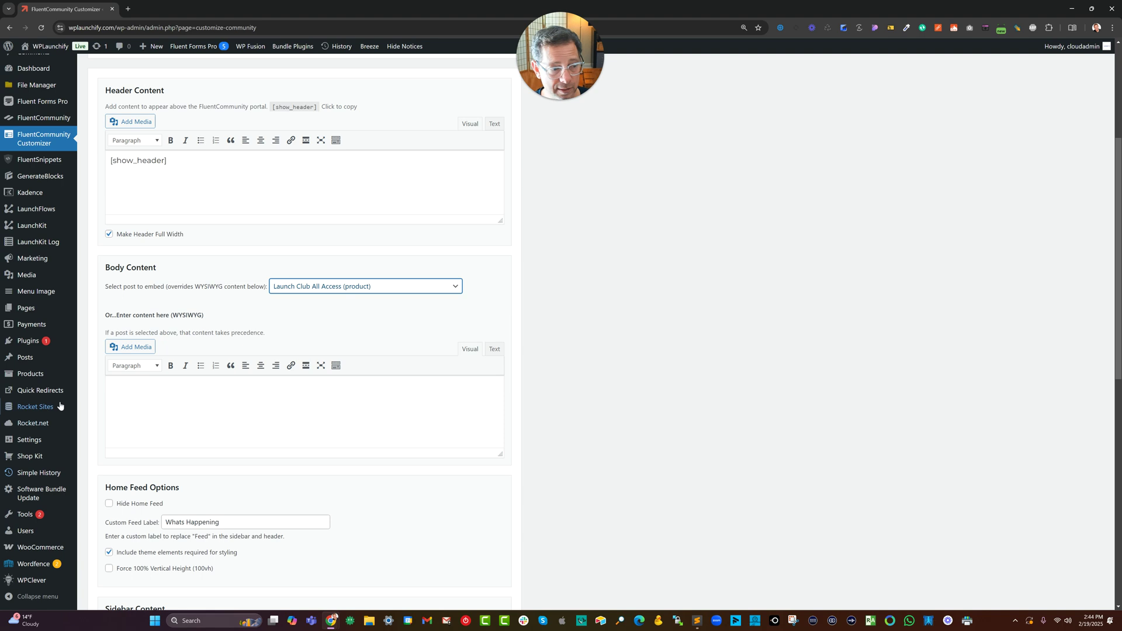
# Open the WooCommerce All Products list in a new browser tab and switch to it.
pyautogui.moveTo(35, 378)
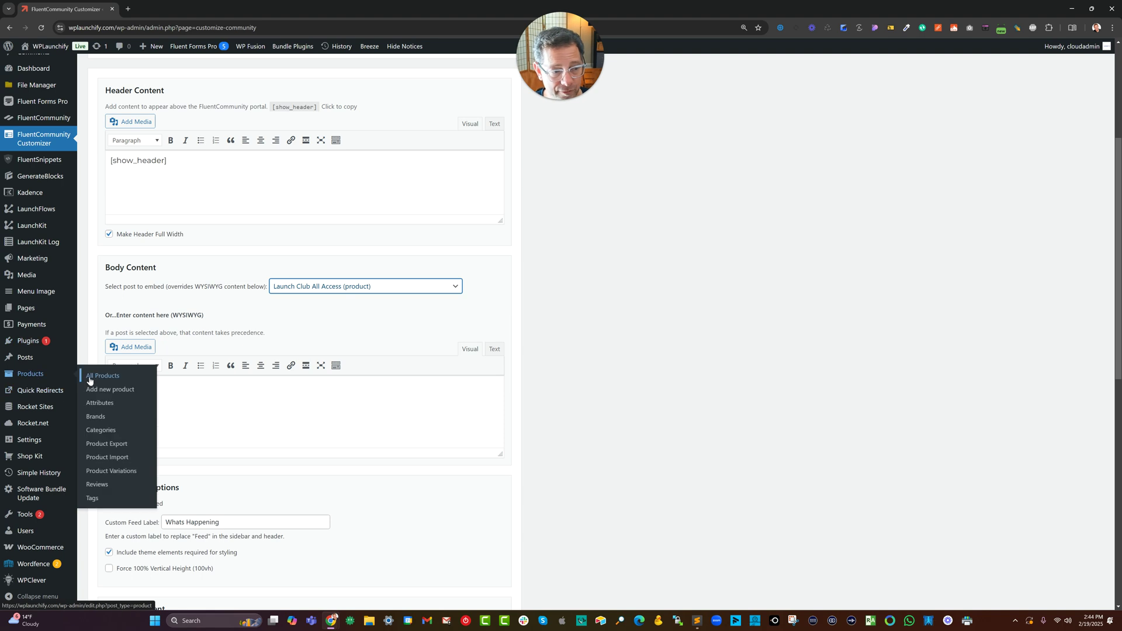
pyautogui.rightClick(89, 380)
pyautogui.click(117, 389)
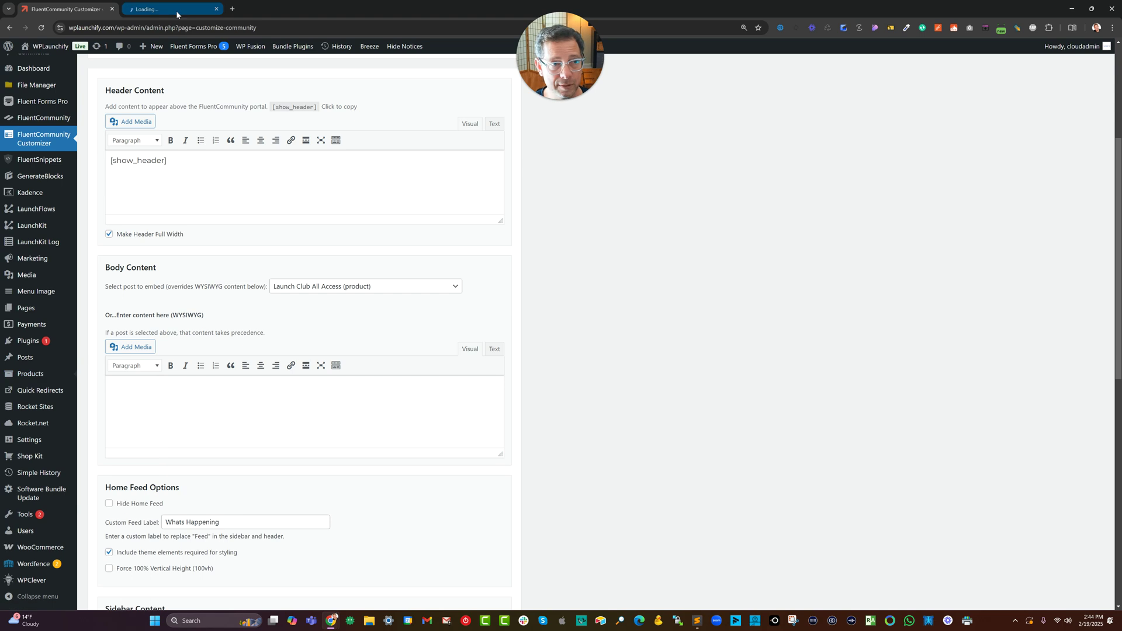
pyautogui.click(176, 10)
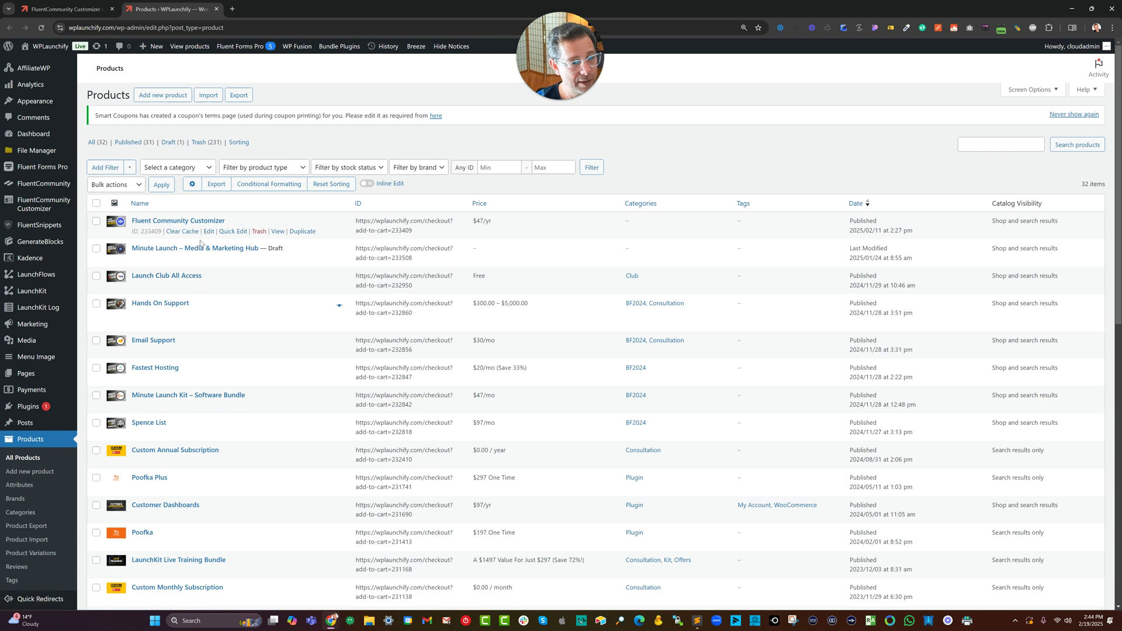
# Edit the Launch Club All Access product and show its List View block outline.
pyautogui.click(192, 279)
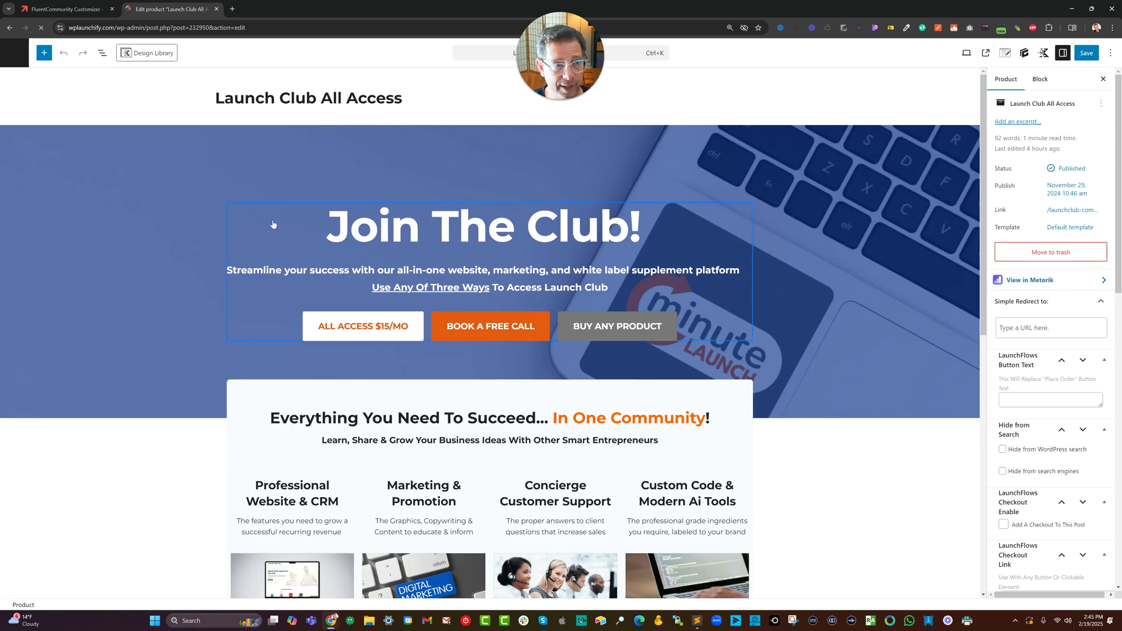
pyautogui.scroll(-1, 292, 242)
pyautogui.scroll(-3, 310, 259)
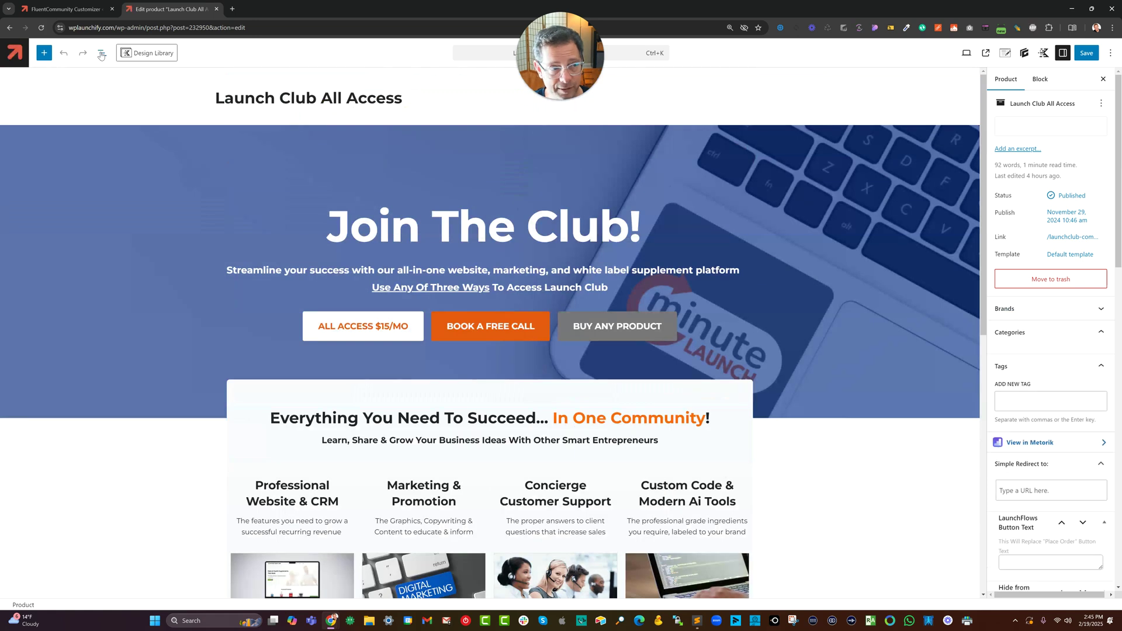
pyautogui.click(101, 52)
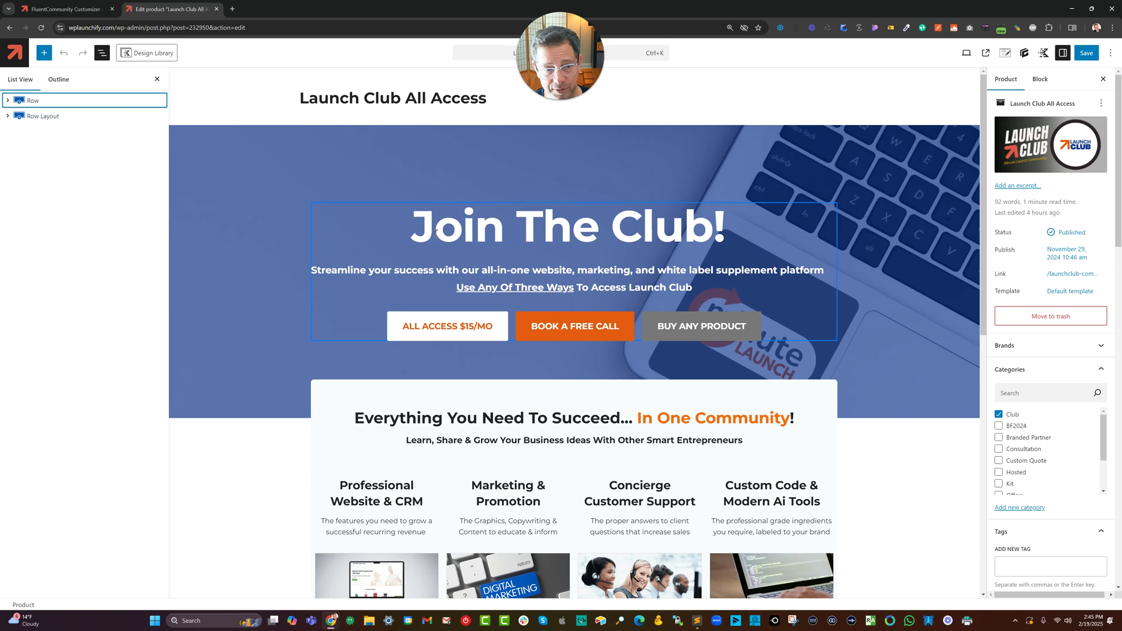
# Make the product a Simple subscription priced at $15.00 every month.
pyautogui.click(436, 232)
pyautogui.scroll(-9, 428, 302)
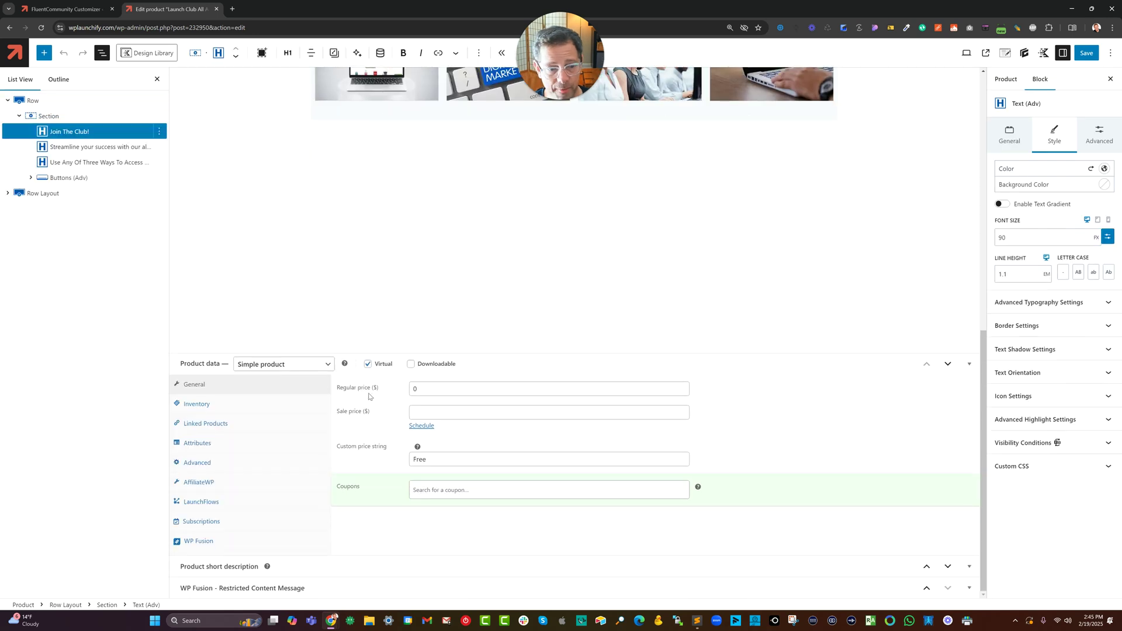
pyautogui.click(382, 388)
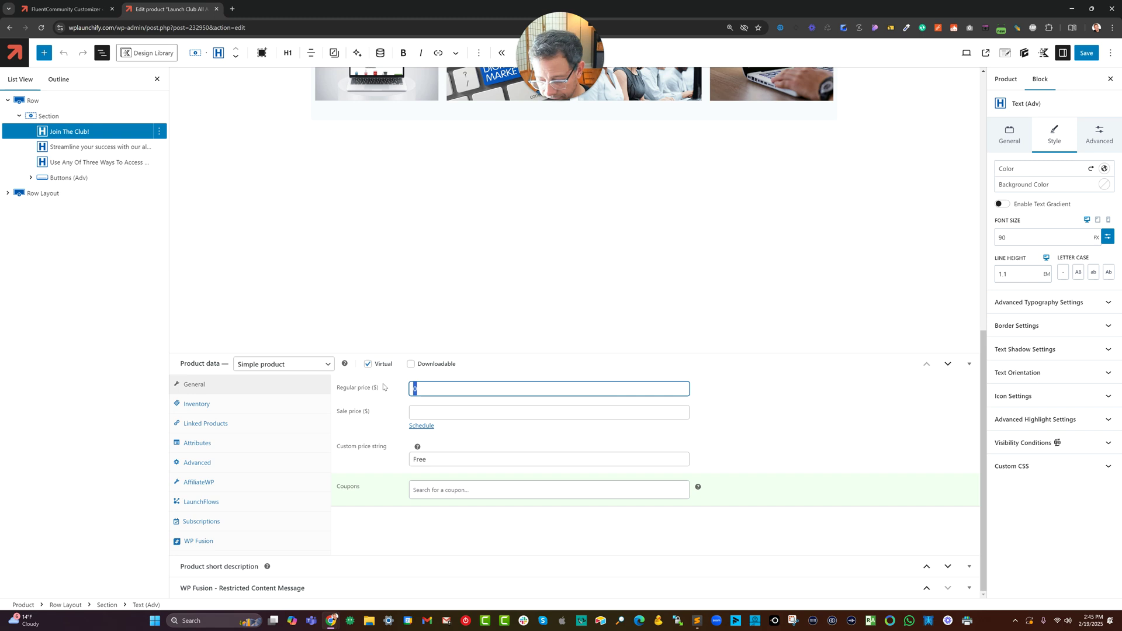
pyautogui.write('15')
pyautogui.click(294, 365)
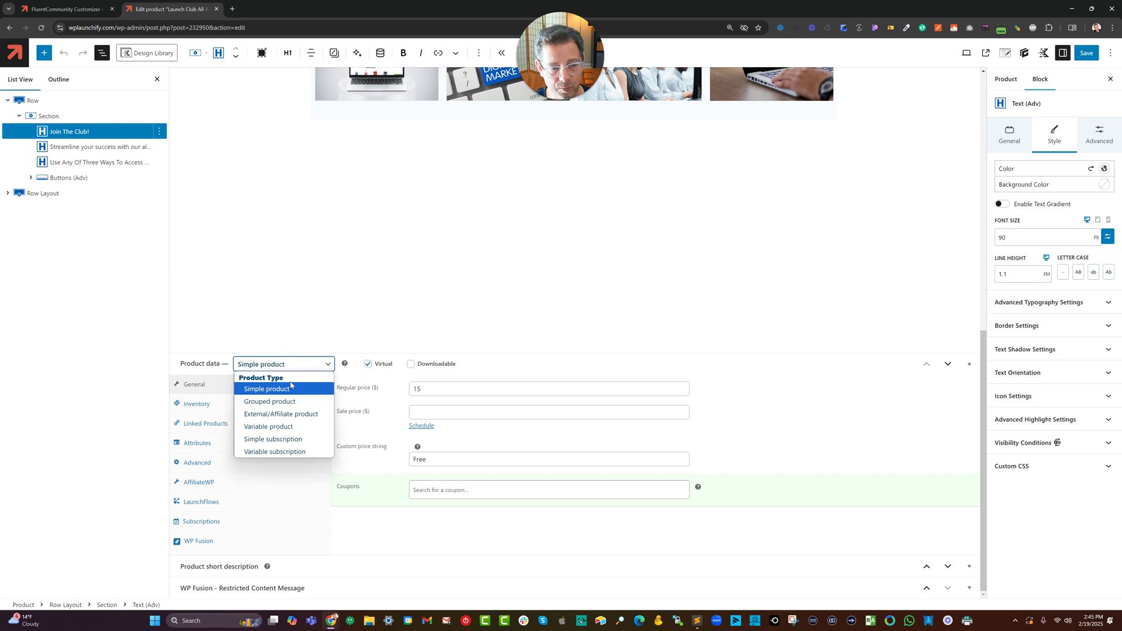
pyautogui.click(299, 440)
pyautogui.click(442, 390)
pyautogui.write('15')
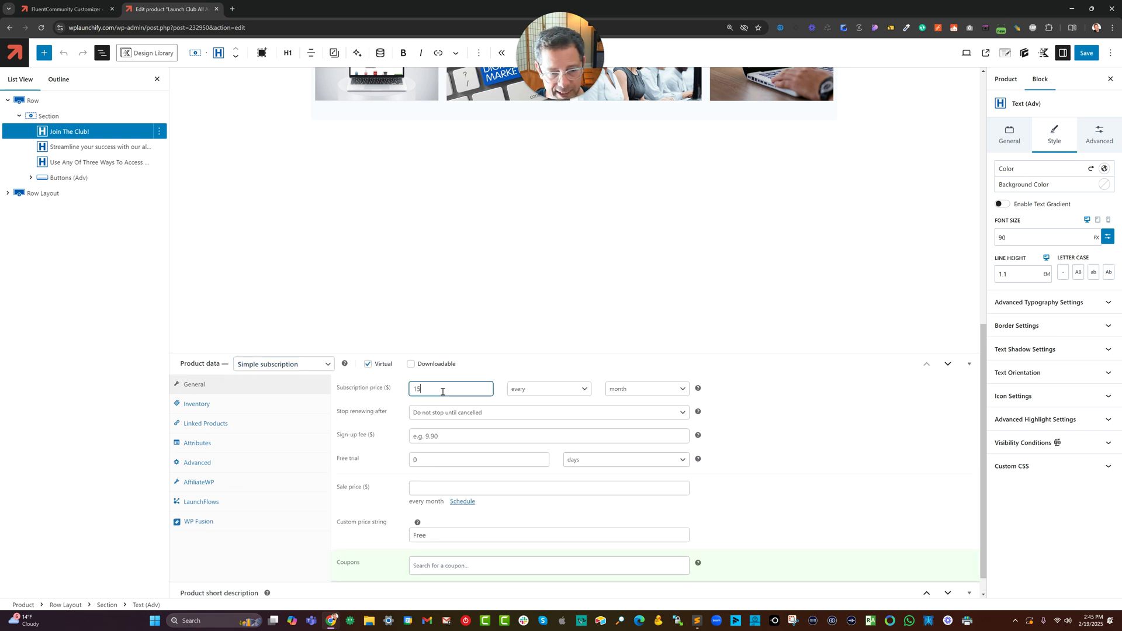
pyautogui.write('.00')
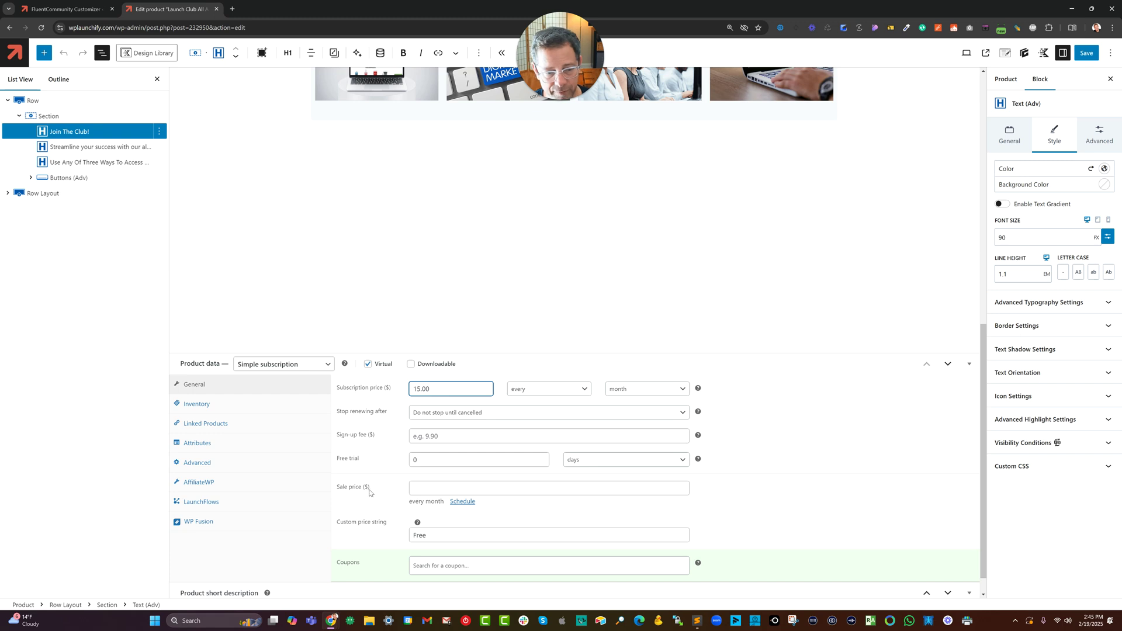
# Replace the Free custom price string with 'Just $15/mo (cancel anytime)'.
pyautogui.click(426, 535)
pyautogui.doubleClick(426, 533)
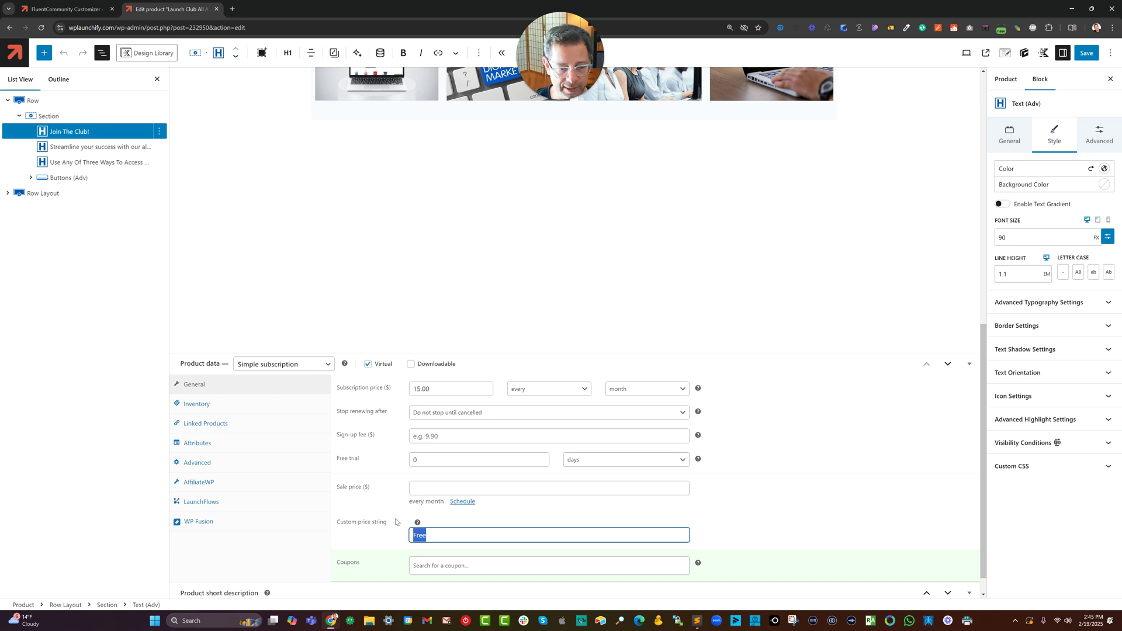
pyautogui.write('Just $')
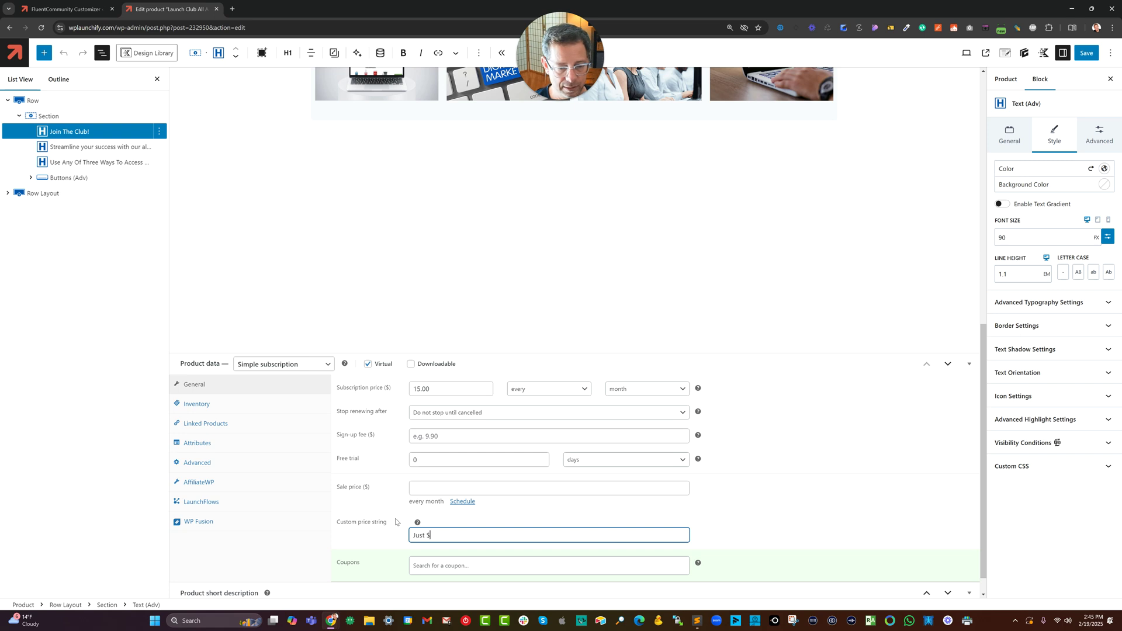
pyautogui.write('15/mo Cance')
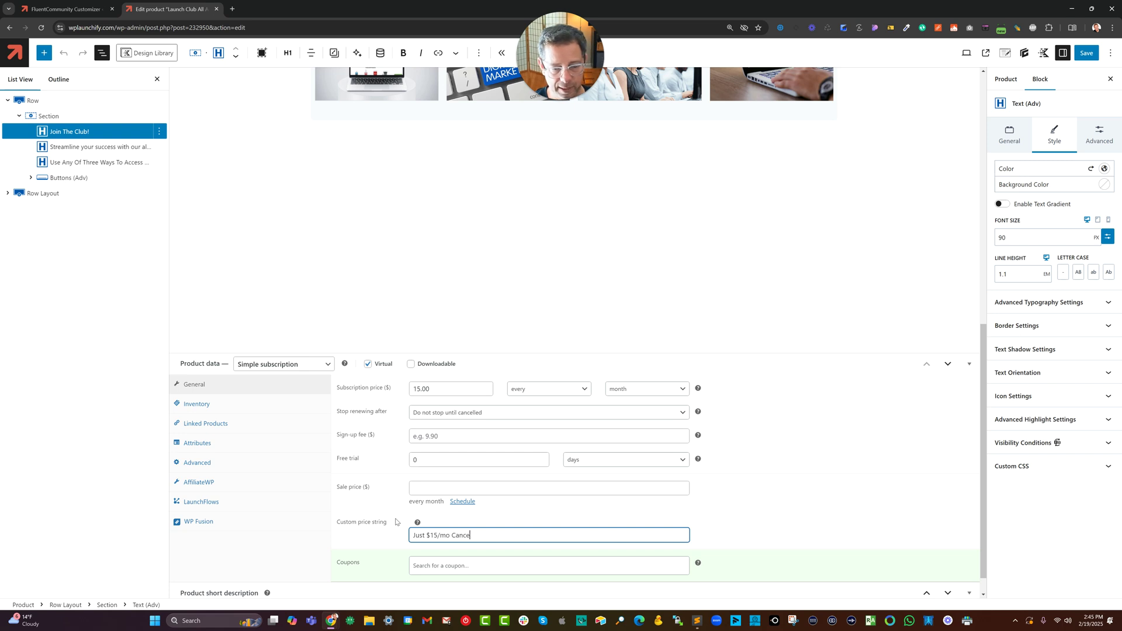
pyautogui.press('BackSpace')
pyautogui.press('BackSpace')
pyautogui.press('BackSpace')
pyautogui.press('BackSpace')
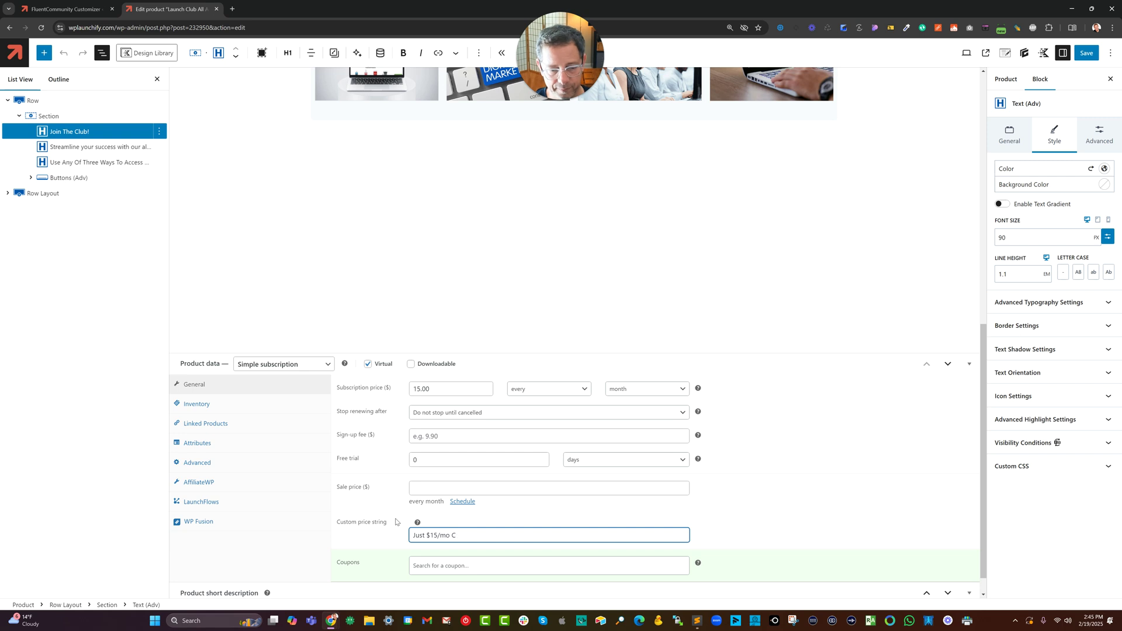
pyautogui.write('(cancel anytome')
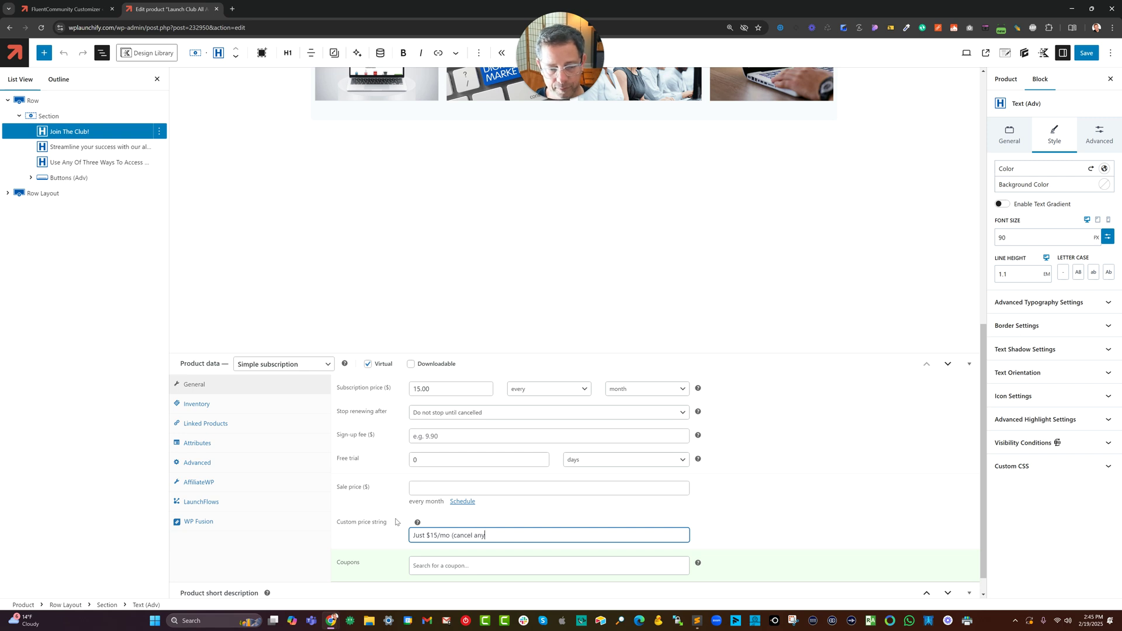
pyautogui.press('BackSpace')
pyautogui.press('BackSpace')
pyautogui.press('BackSpace')
pyautogui.write('ime)')
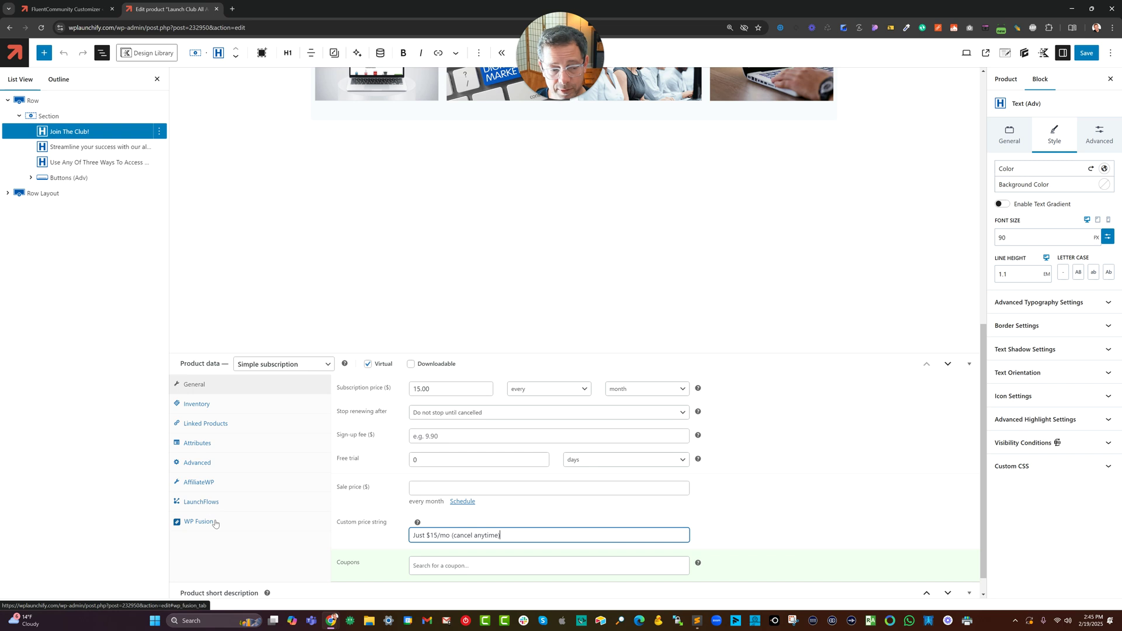
# Review the WP Fusion tags and LaunchFlows Thank You page, then save the product with Ctrl+S.
pyautogui.click(201, 521)
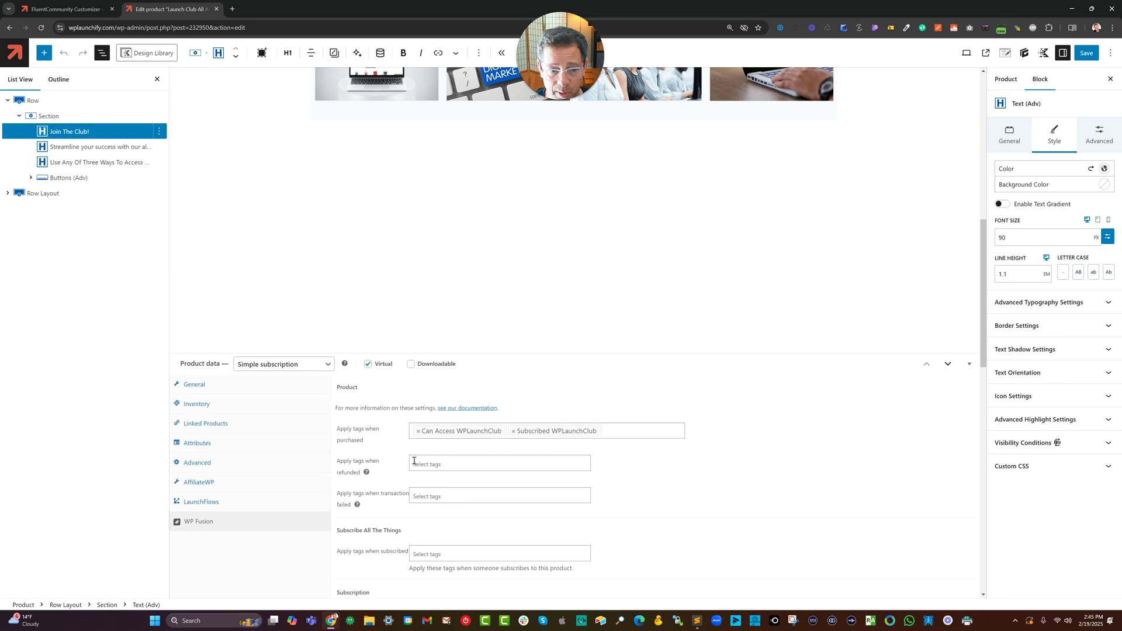
pyautogui.click(210, 501)
pyautogui.moveTo(414, 388); pyautogui.dragTo(461, 467)
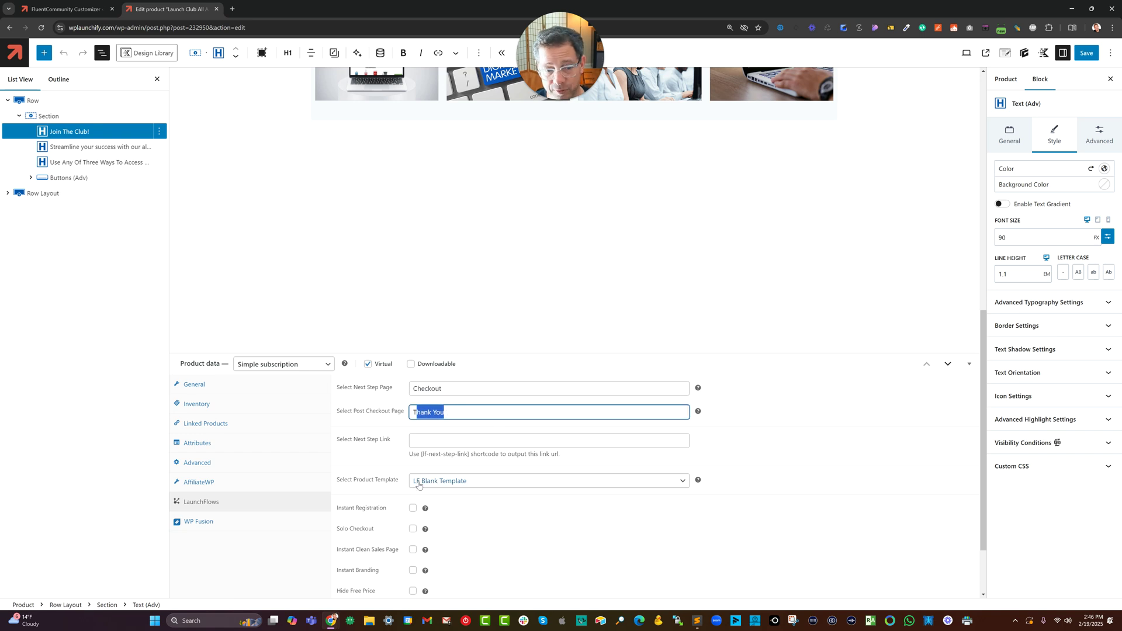
pyautogui.scroll(5, 587, 131)
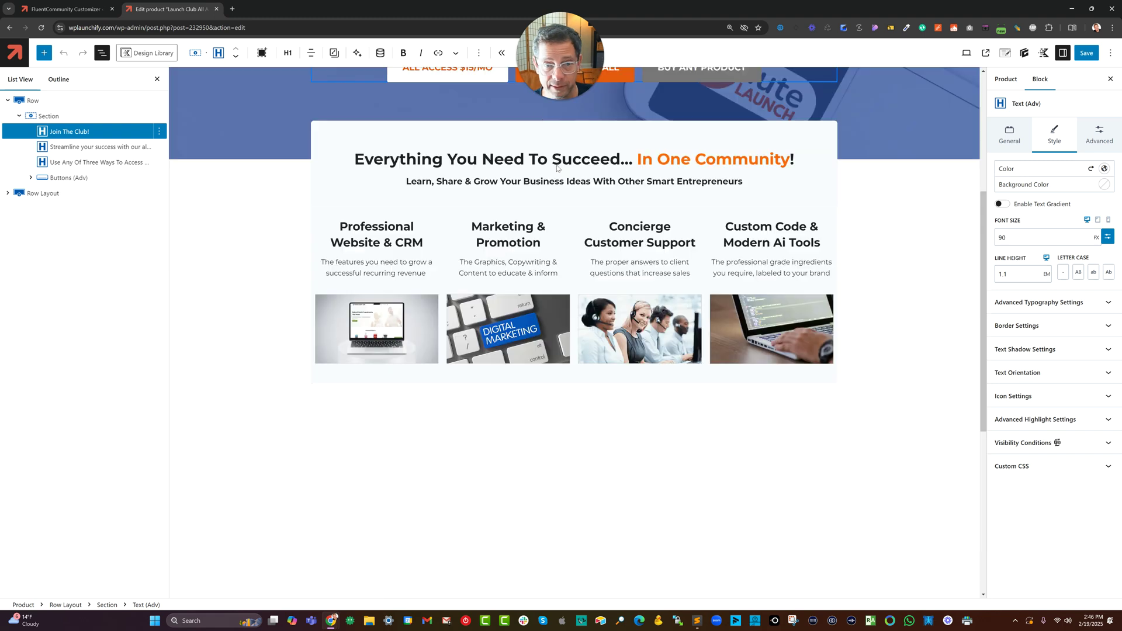
pyautogui.scroll(-1, 857, 217)
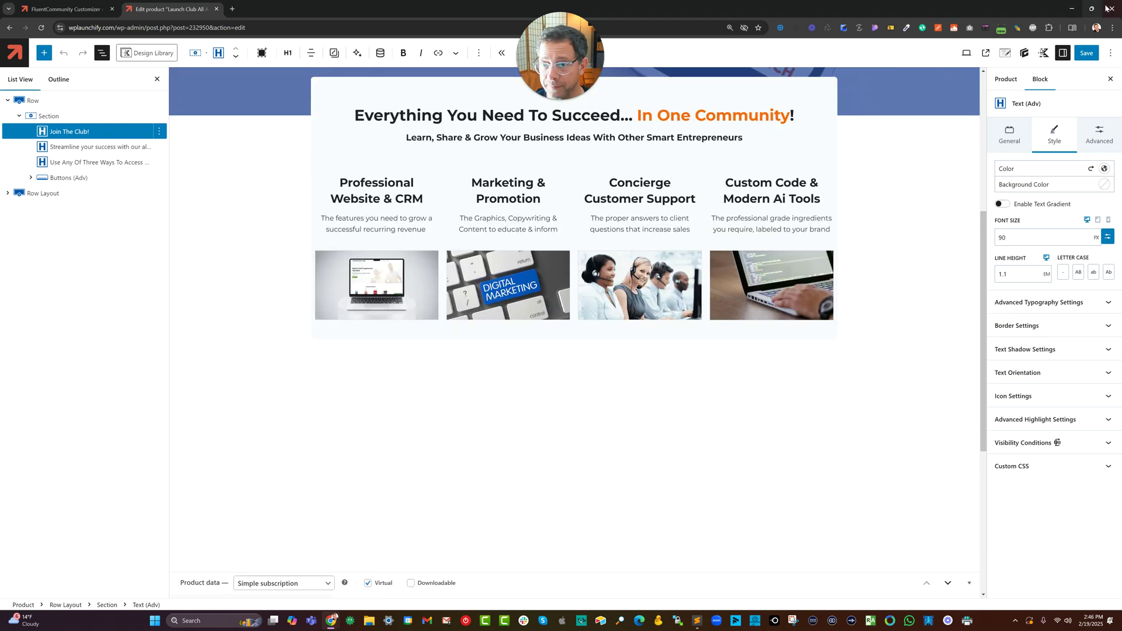
pyautogui.hotkey('ctrl', 's')
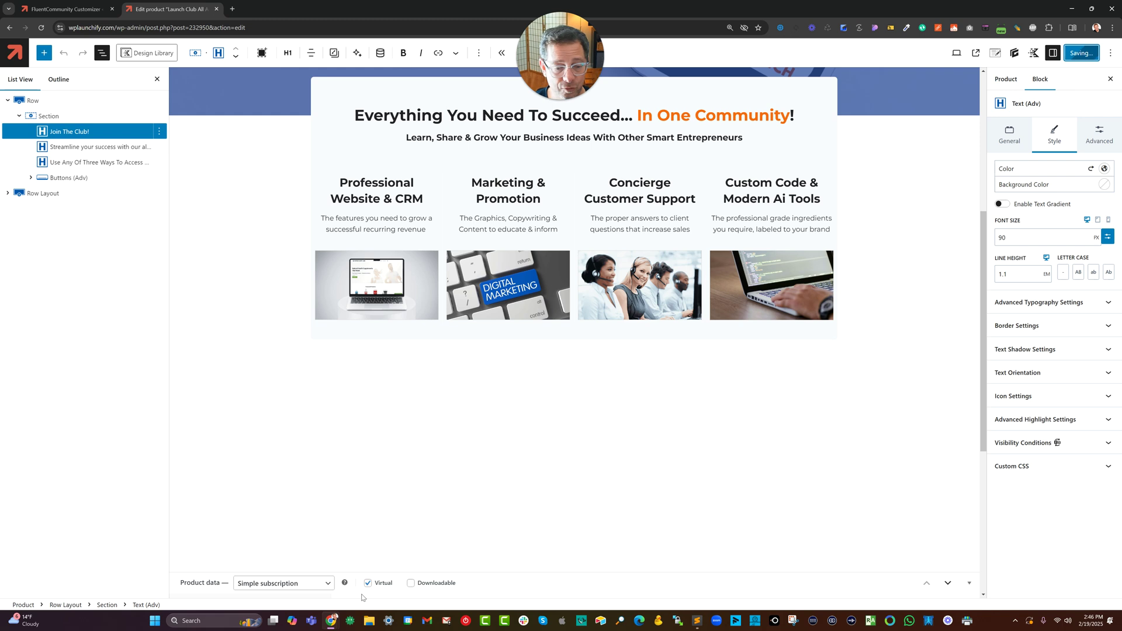
pyautogui.moveTo(330, 620)
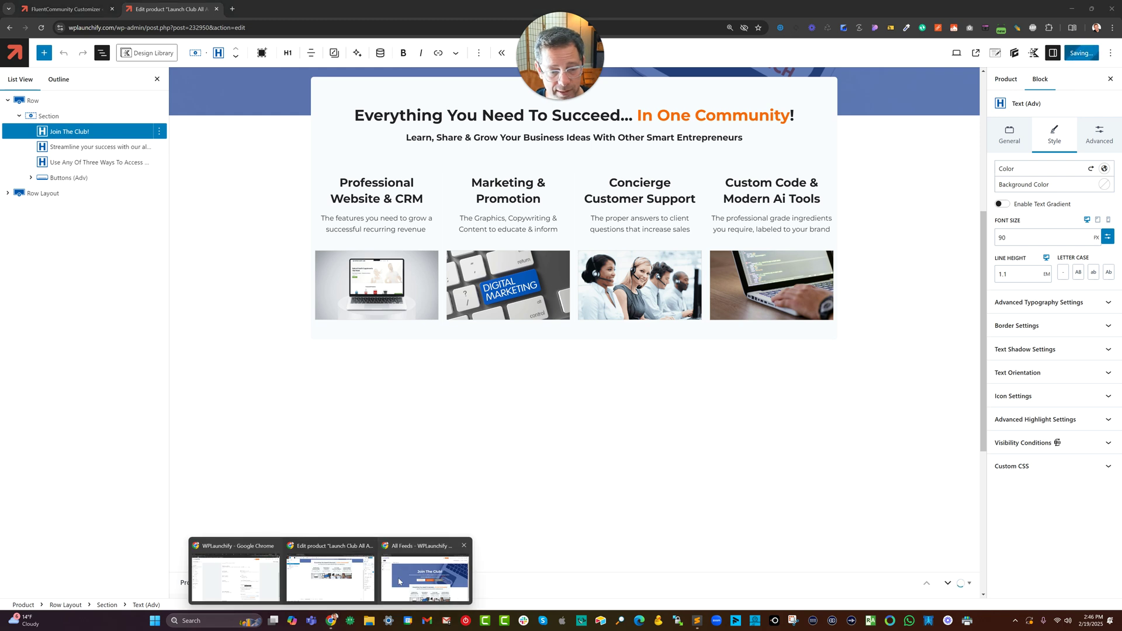
# Reload the Club page and check out ALL ACCESS $15/MO, confirming the 'Just $15/mo (cancel anytime)' label and $15.00 total.
pyautogui.click(399, 581)
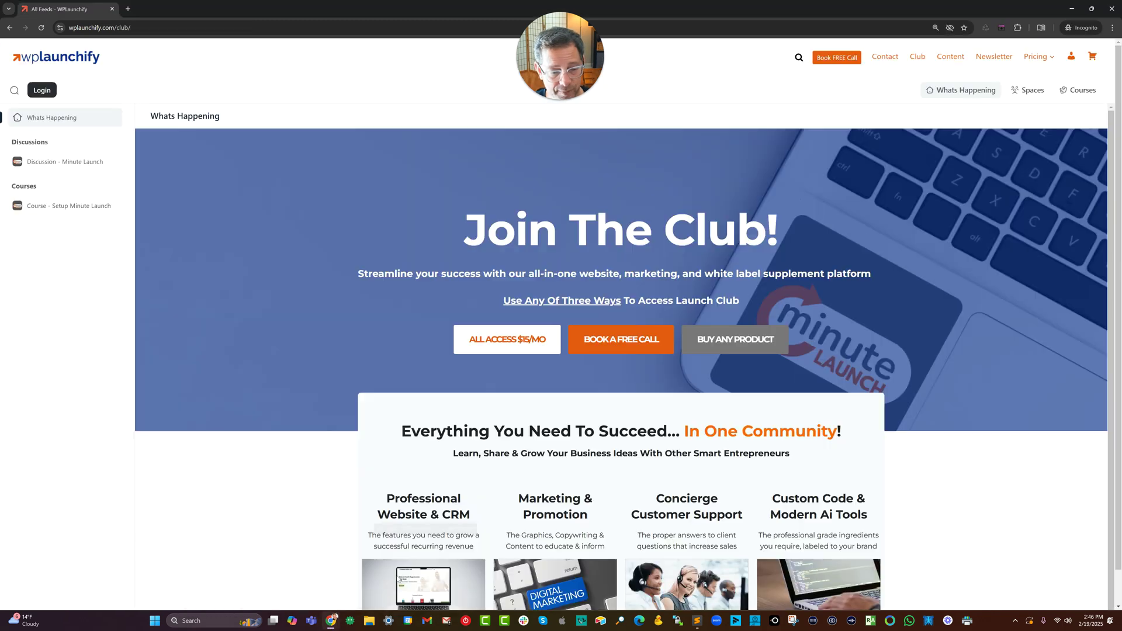
pyautogui.click(41, 28)
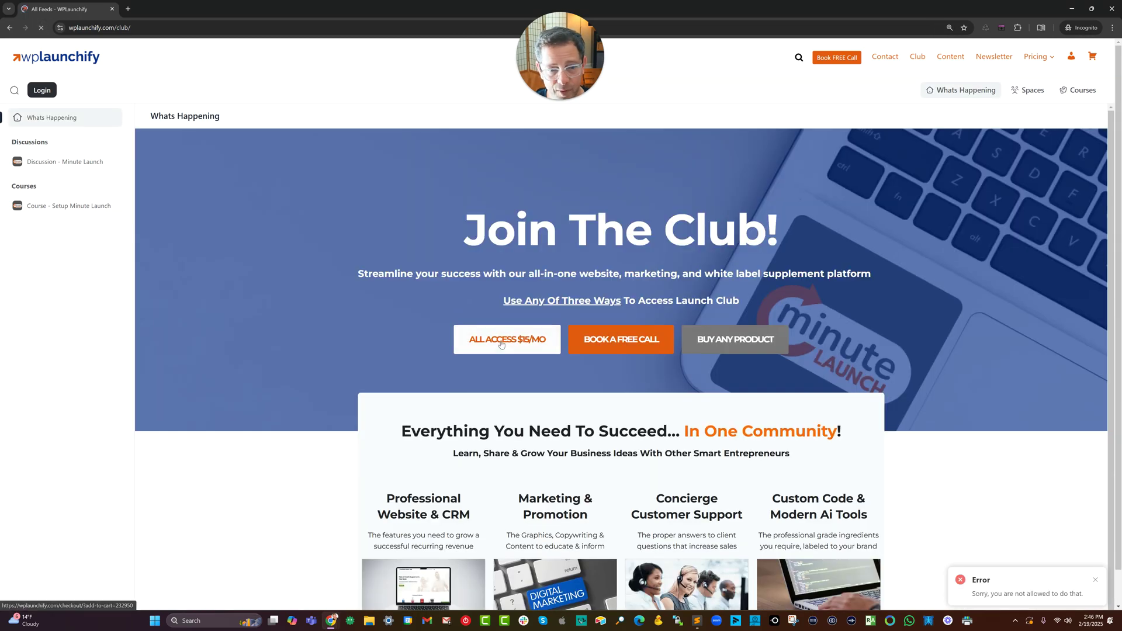
pyautogui.click(501, 344)
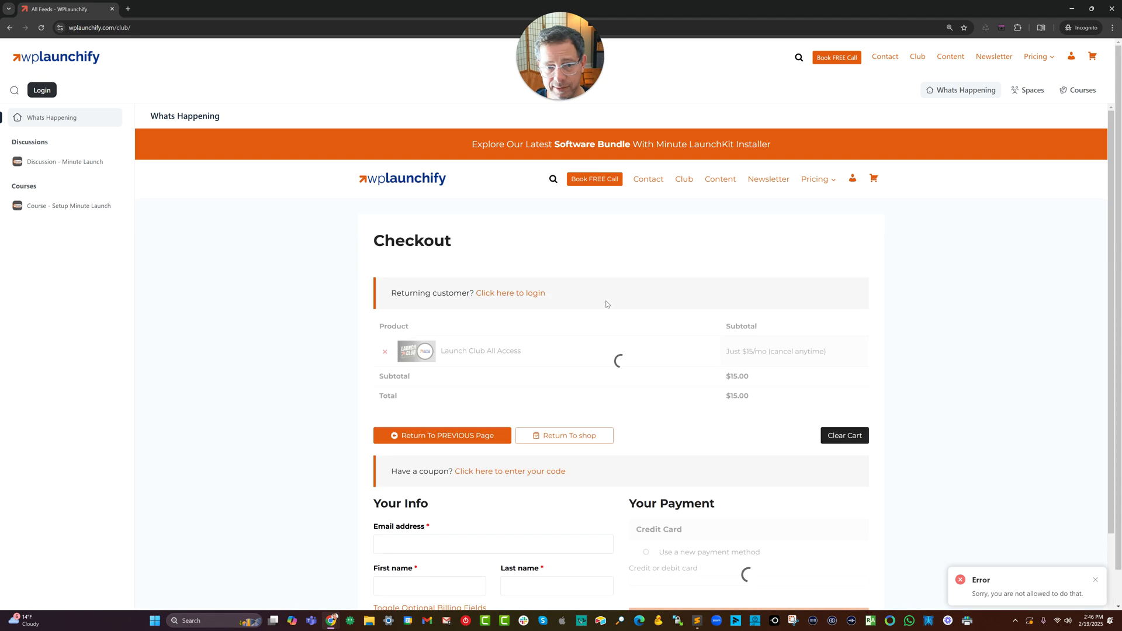
pyautogui.moveTo(725, 403); pyautogui.dragTo(834, 408)
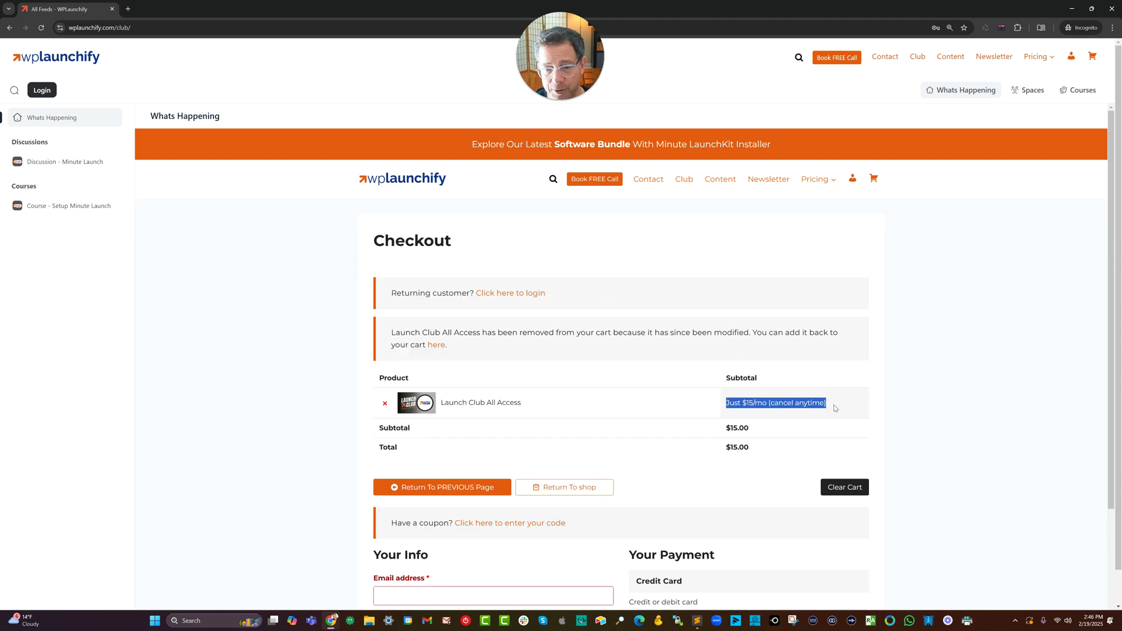
pyautogui.click(833, 410)
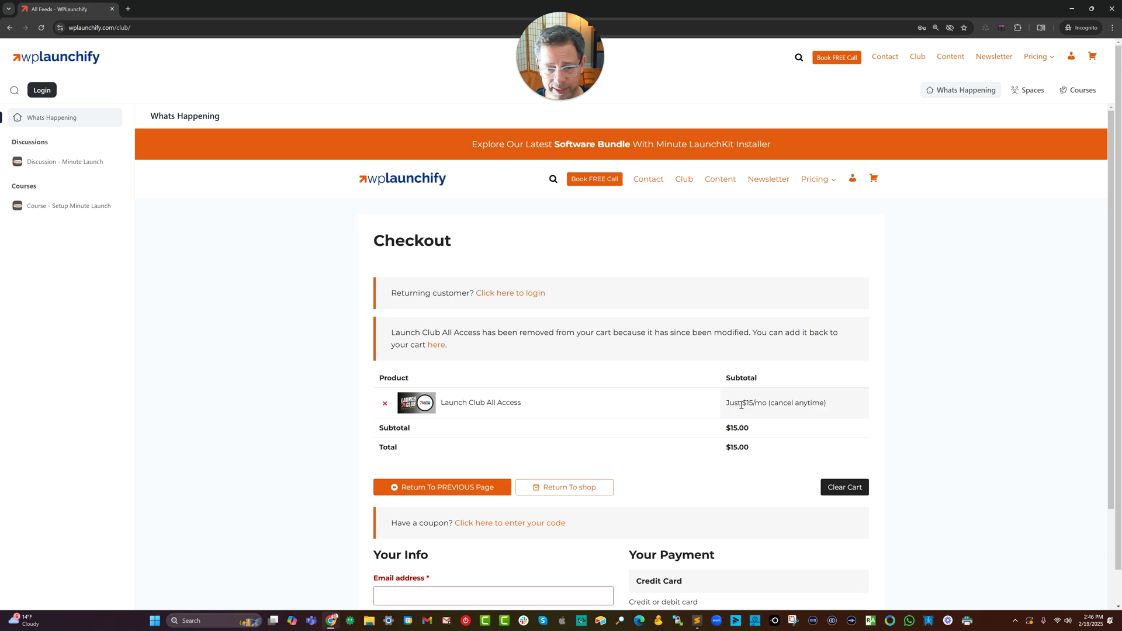
pyautogui.moveTo(741, 405); pyautogui.dragTo(834, 405)
pyautogui.click(833, 405)
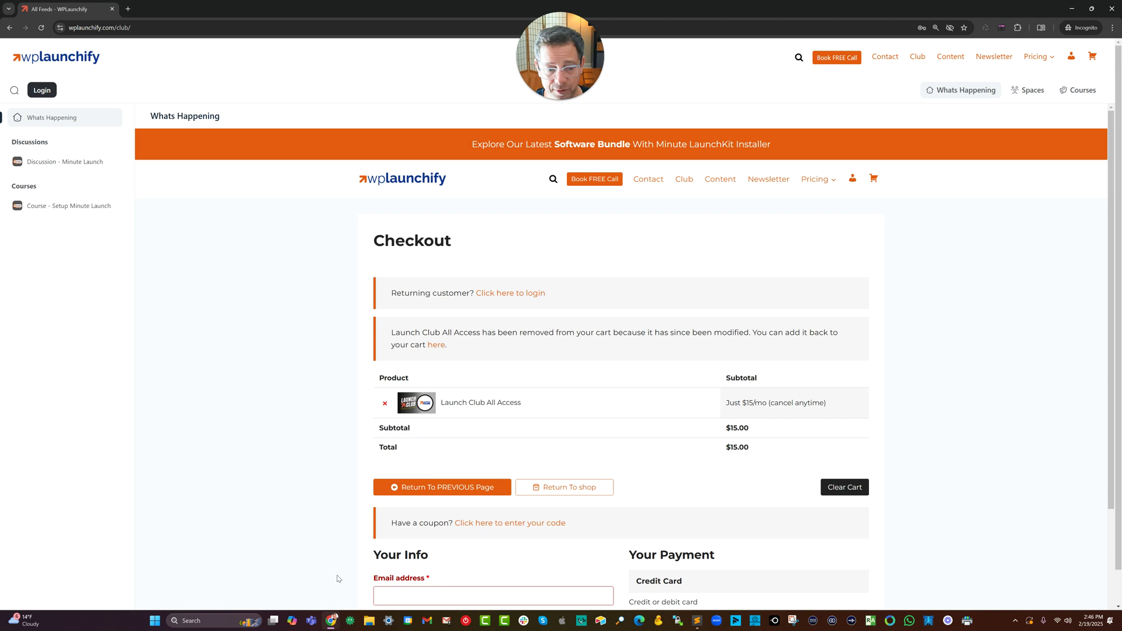
# Go to the Shop from the Pricing menu and open the Fluent Community Customizer product.
pyautogui.moveTo(334, 618)
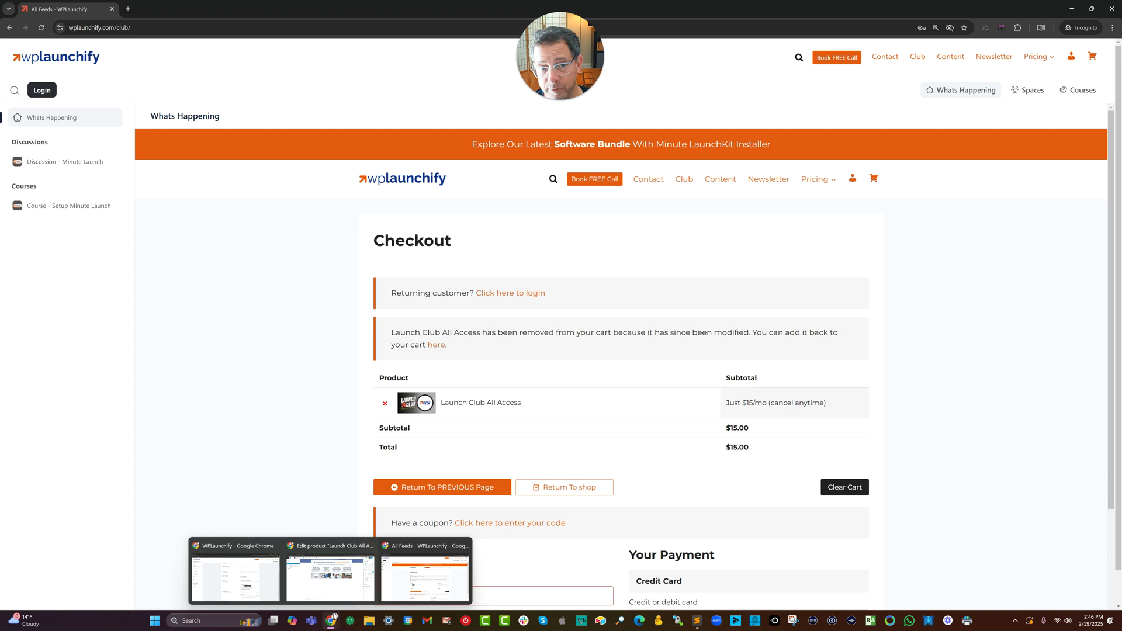
pyautogui.moveTo(1037, 57)
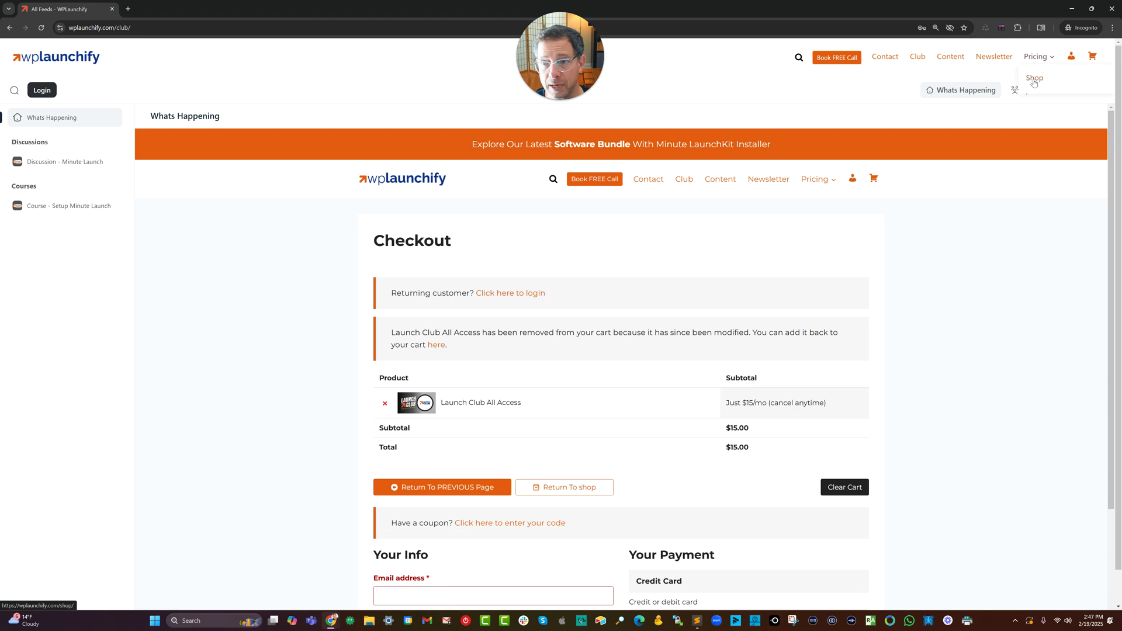
pyautogui.click(1034, 79)
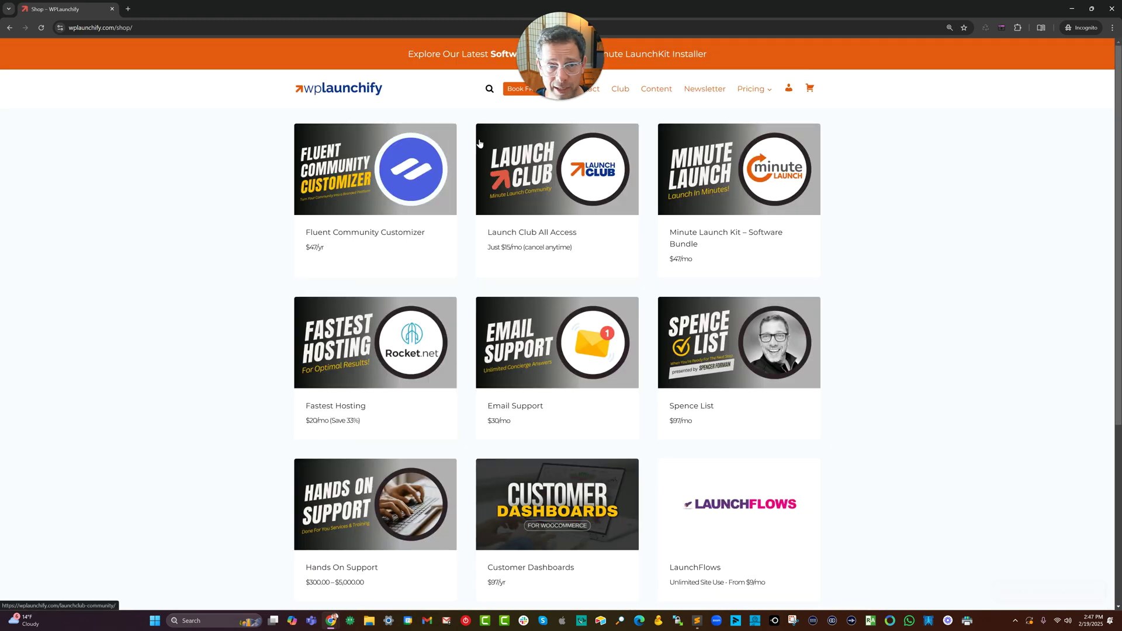
pyautogui.click(353, 169)
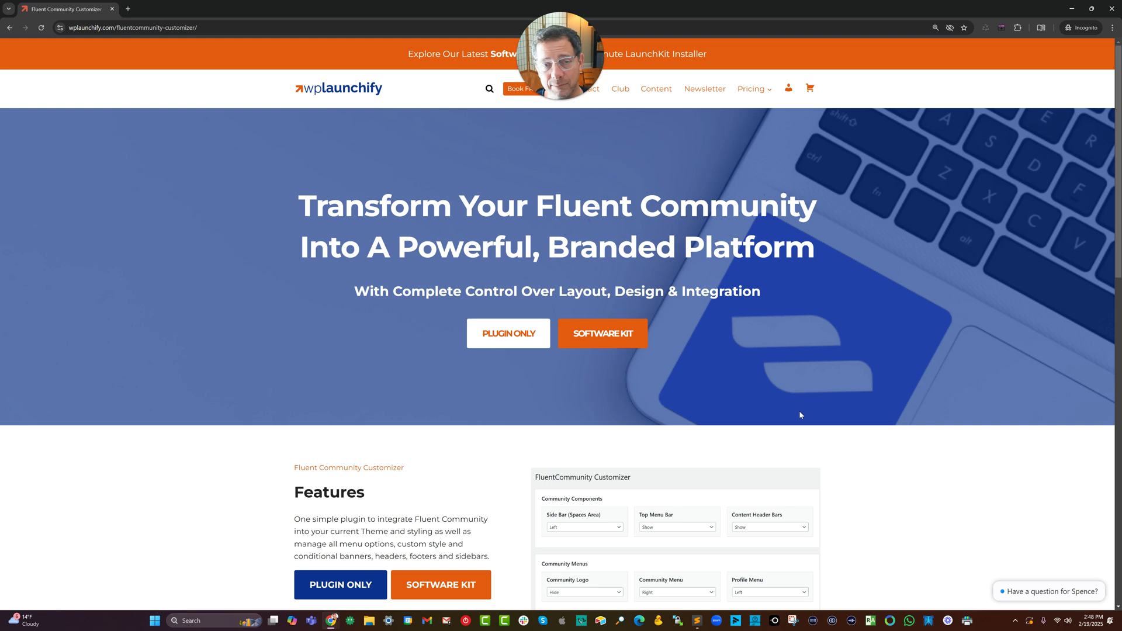
# Leave the Customizer product page for the Club feed at wplaunchify.com/club/.
pyautogui.scroll(-1, 669, 395)
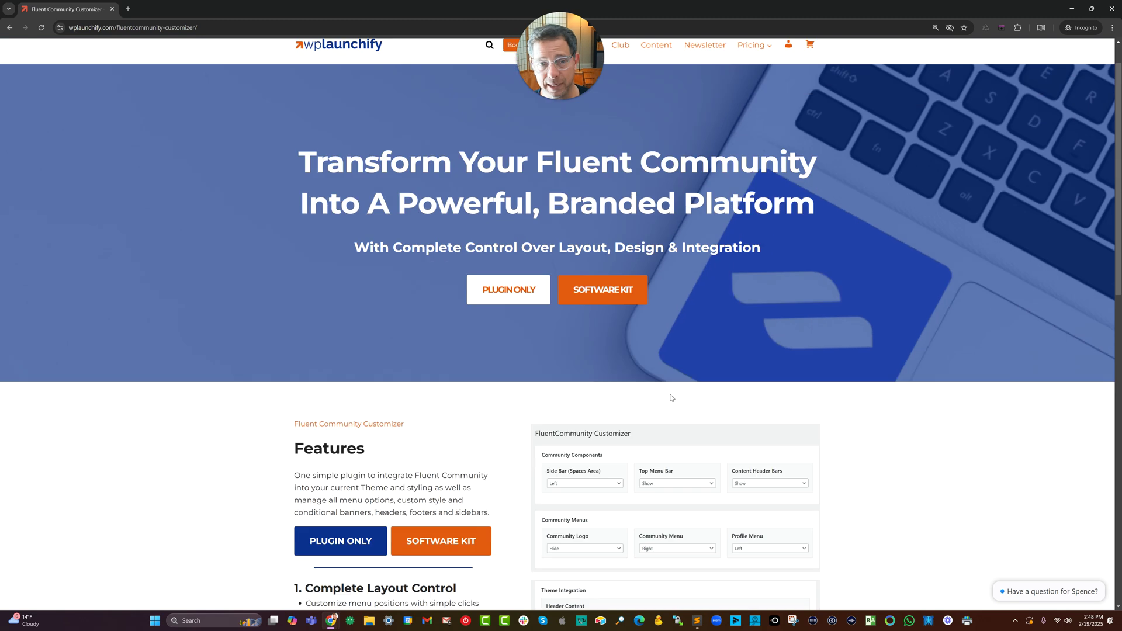
pyautogui.scroll(1, 669, 467)
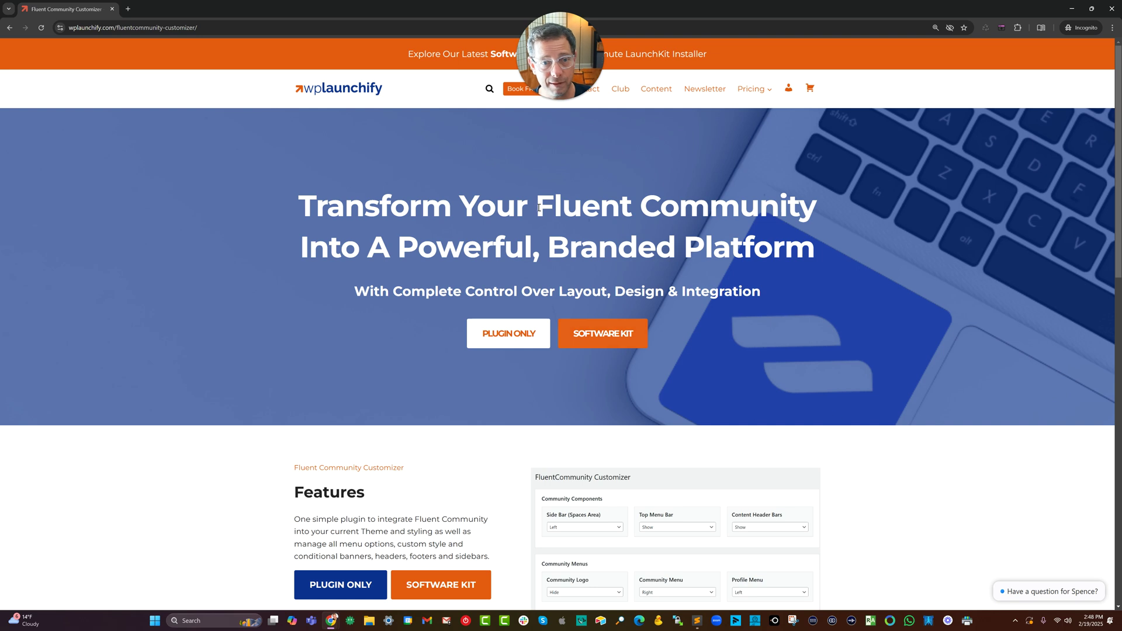
pyautogui.click(621, 90)
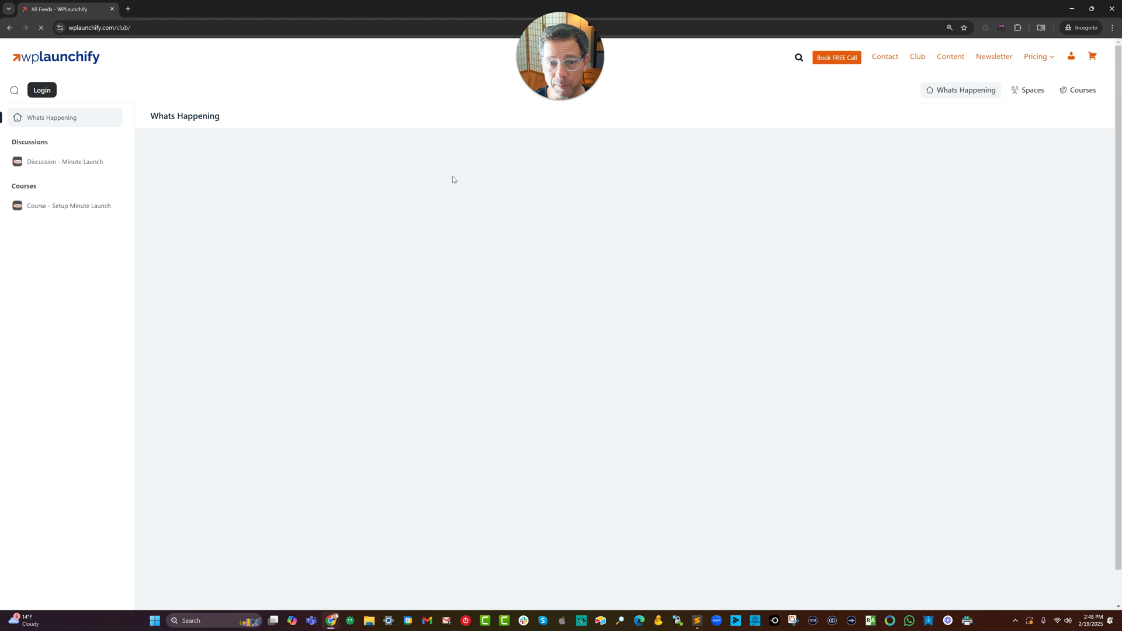